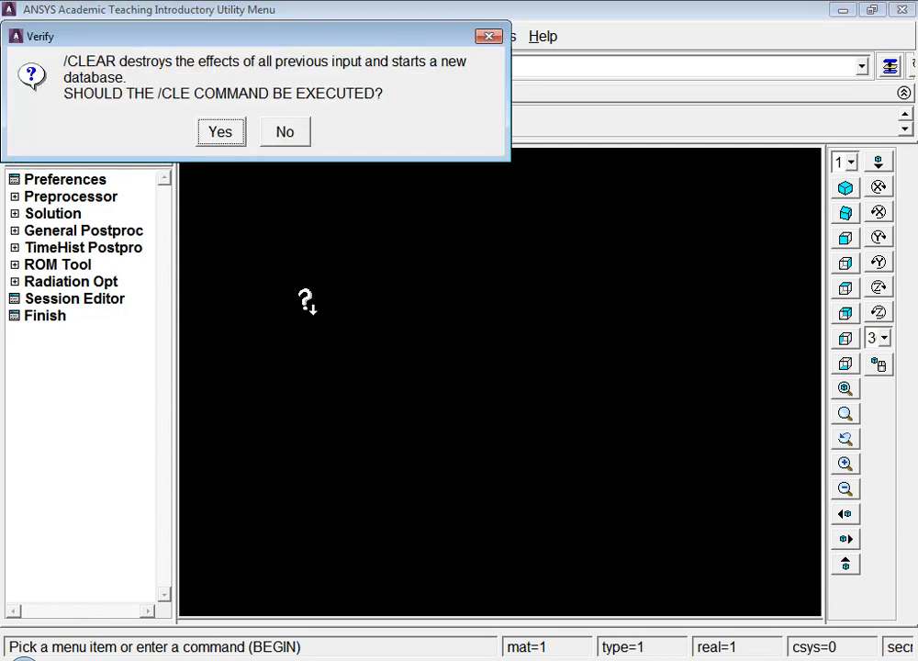
- Confirm clearing the database to start a new one, and change the jobname to Truss_analysis
left_click(219, 132)
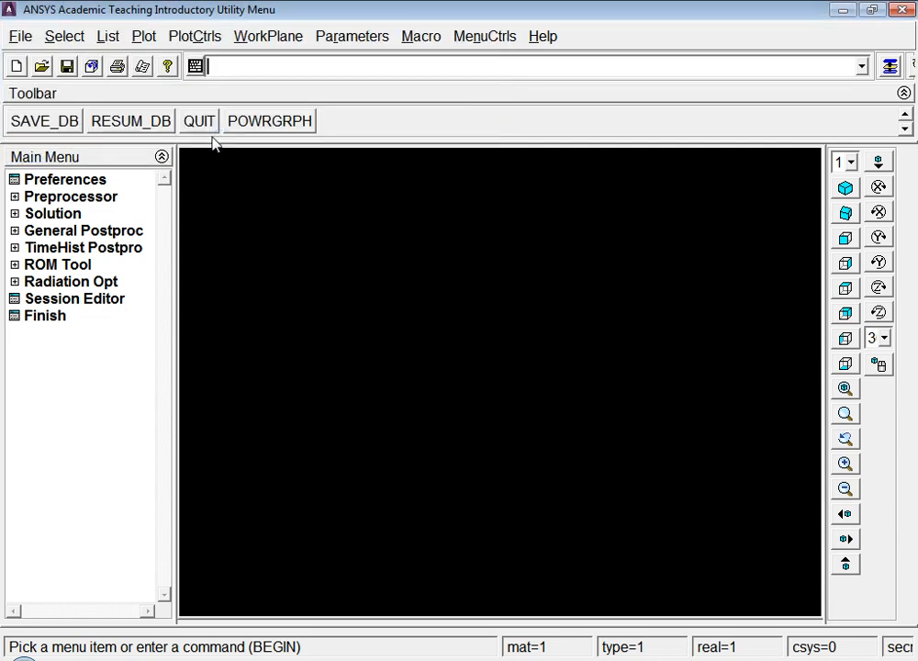
left_click(22, 38)
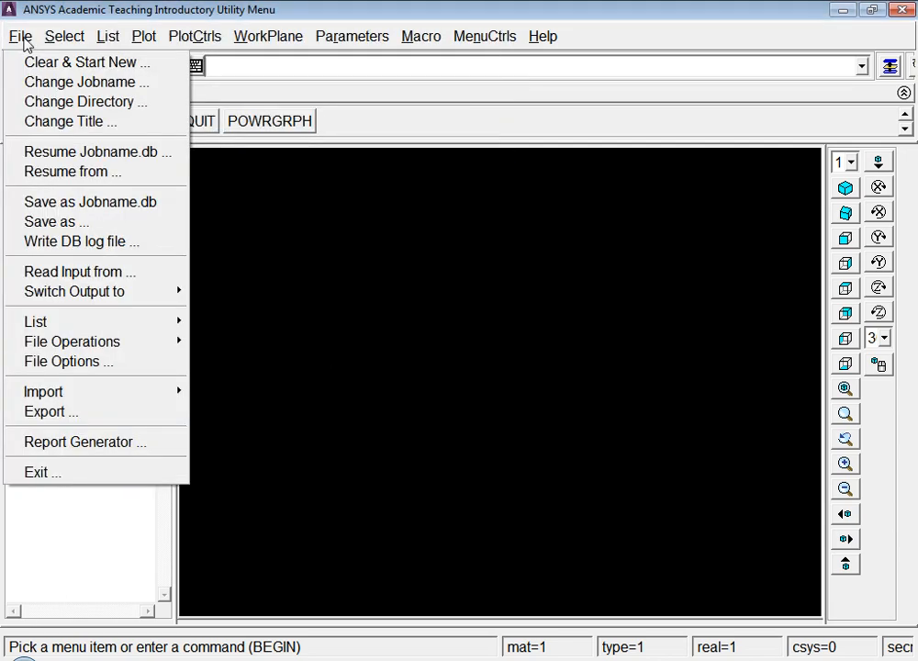
left_click(46, 82)
left_click_drag(505, 315, 355, 298)
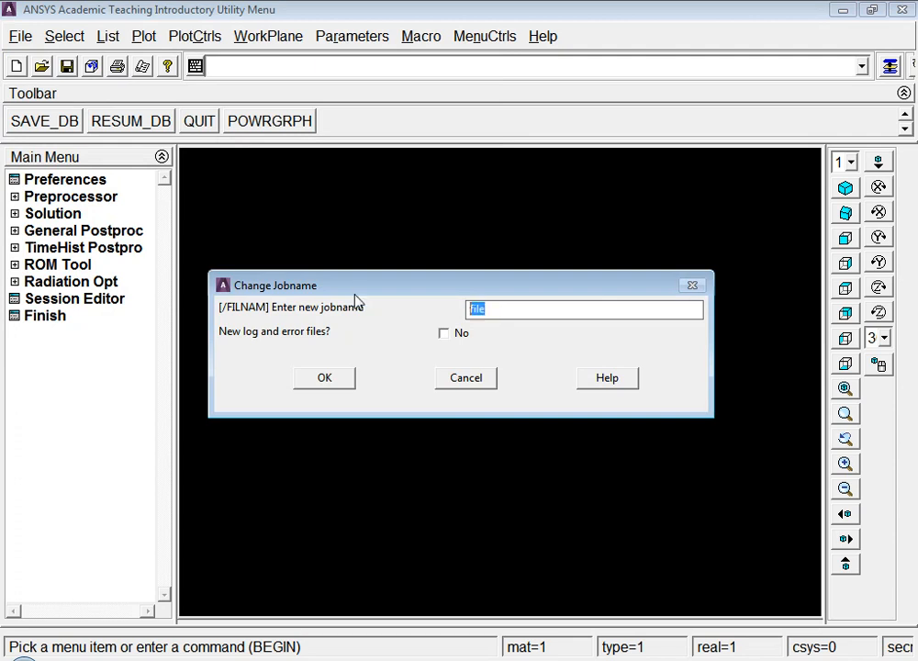
type("Truss_analysis")
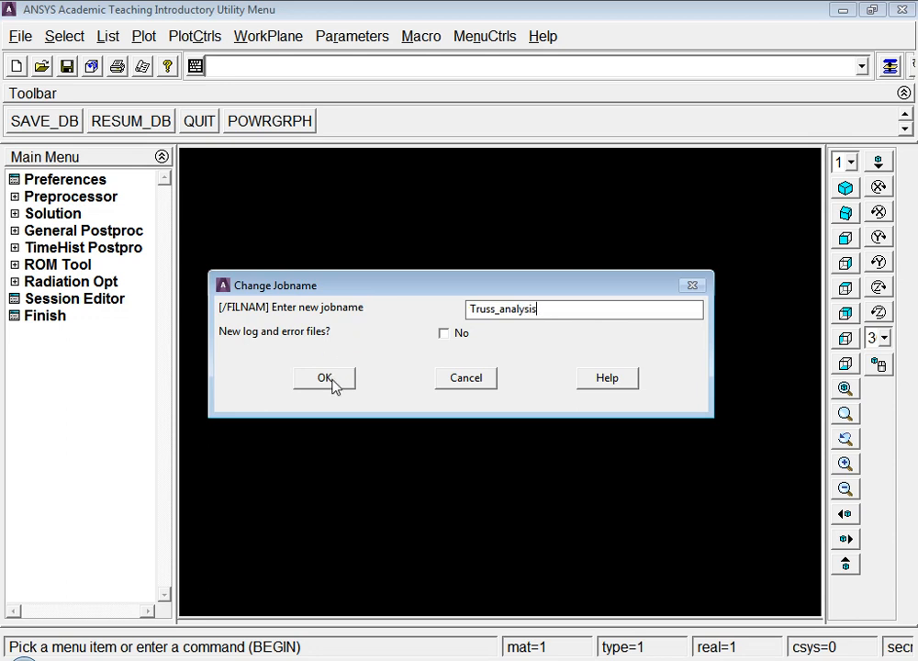
left_click(333, 379)
- Set the working directory to the ANSYS Mechanical APDL Examples folder inside FEA LAB
left_click(16, 35)
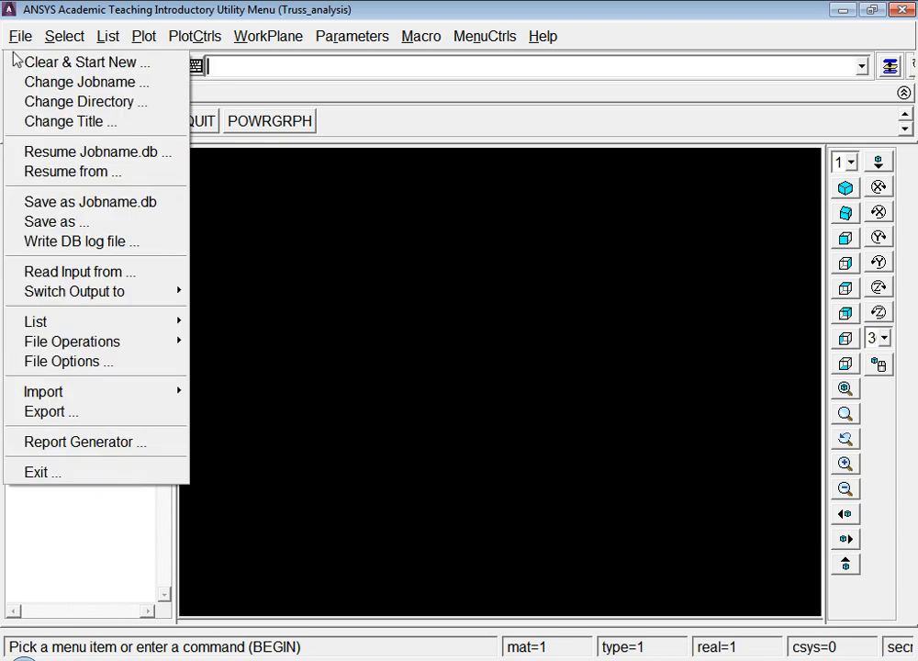
left_click(55, 101)
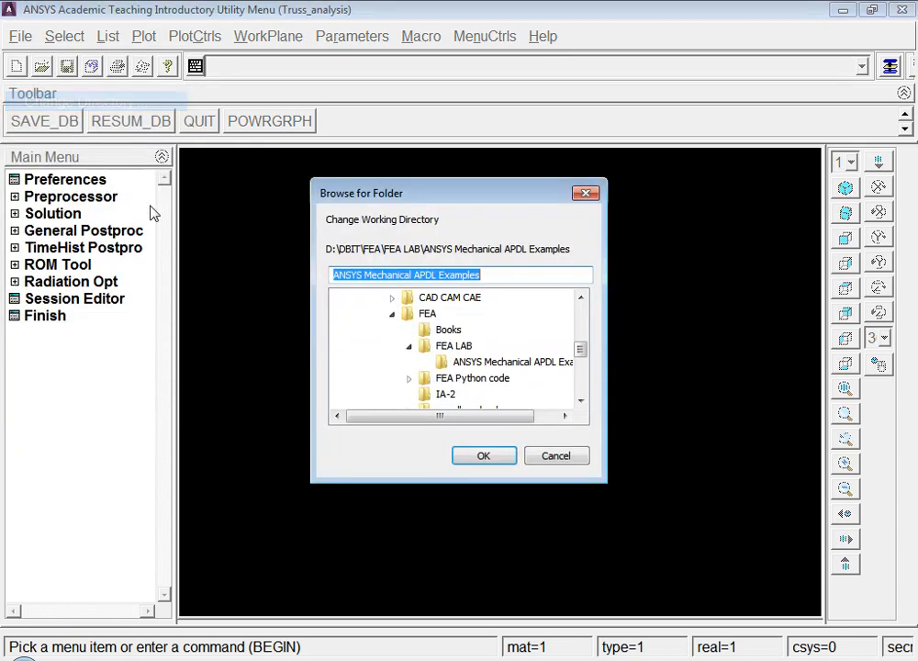
left_click(489, 366)
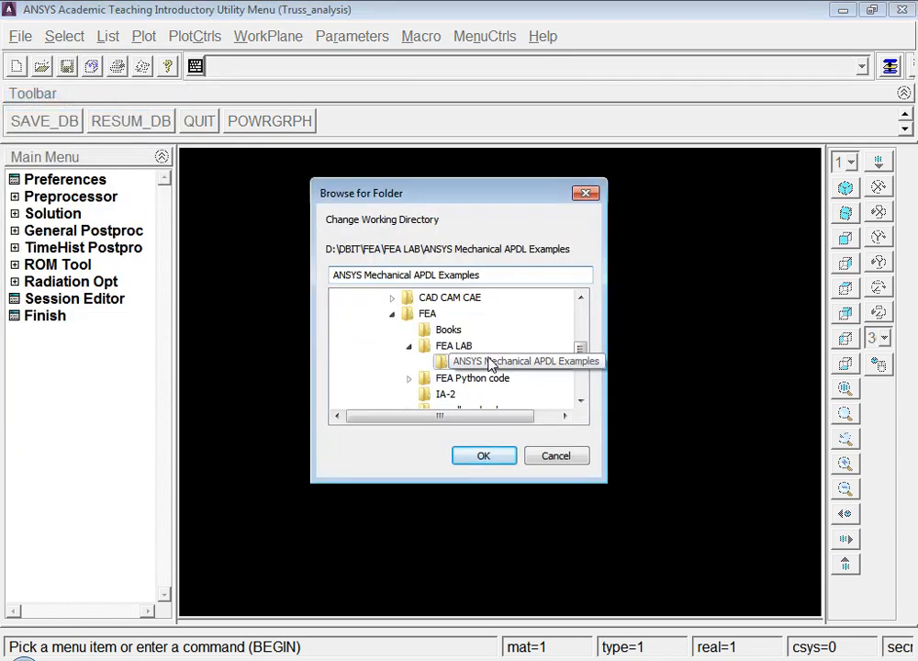
left_click(478, 456)
- Set the analysis title to "Truss Analysis example"
left_click(20, 36)
left_click(28, 119)
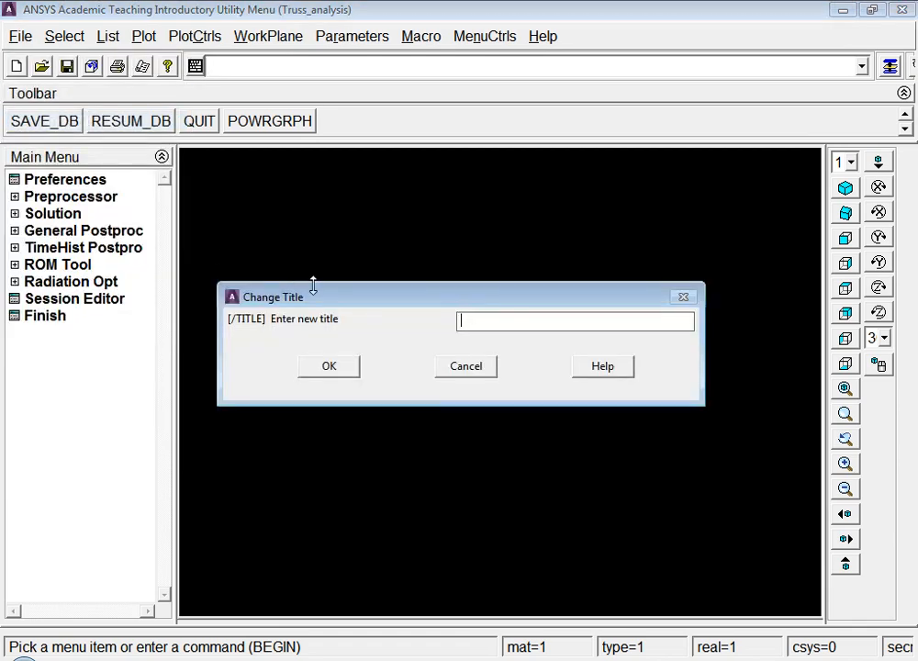
type("Truss Analysis example")
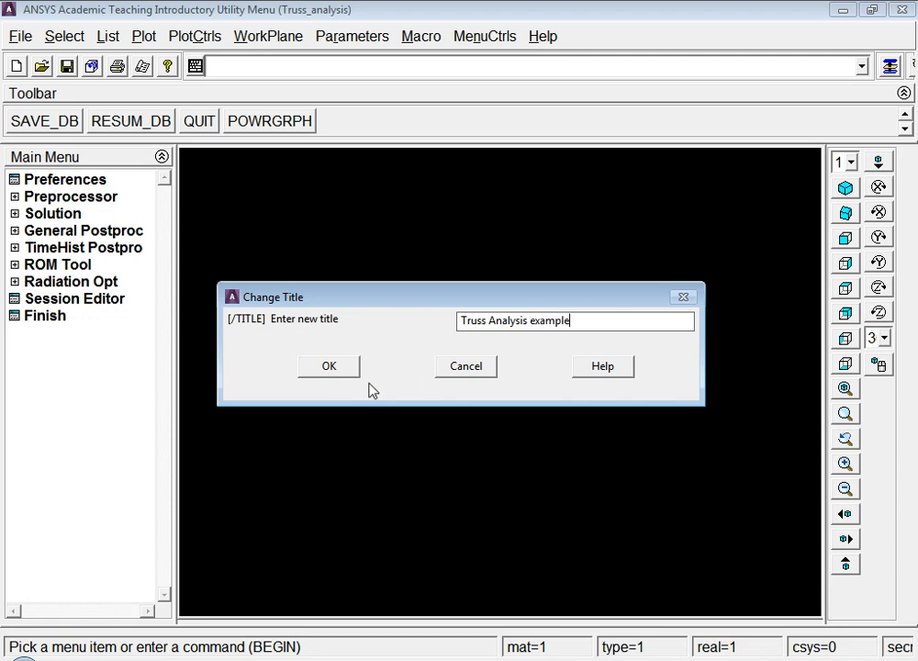
left_click(330, 370)
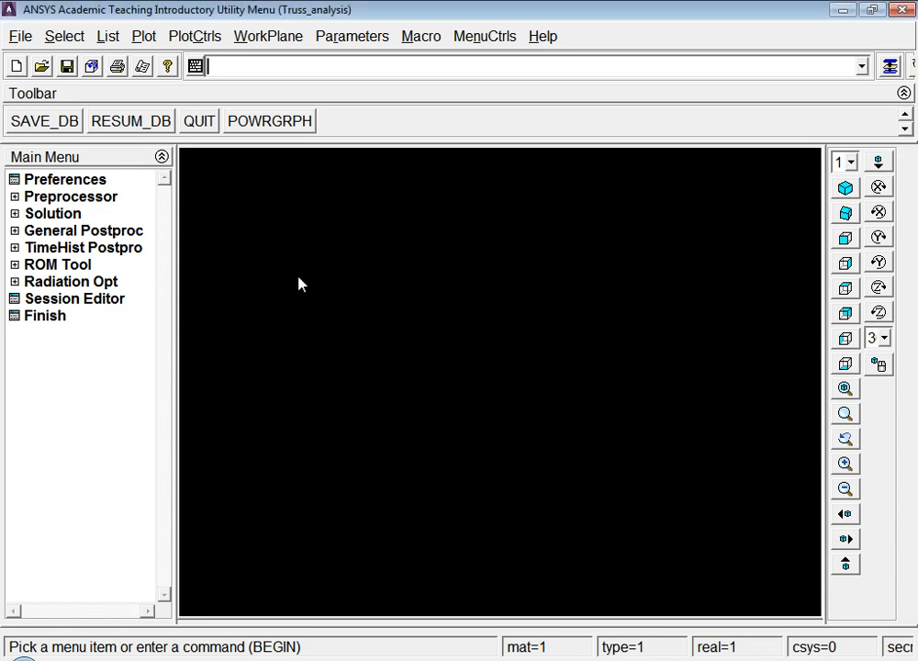
- Filter the interface preferences to the Structural discipline with the h-Method
left_click(87, 183)
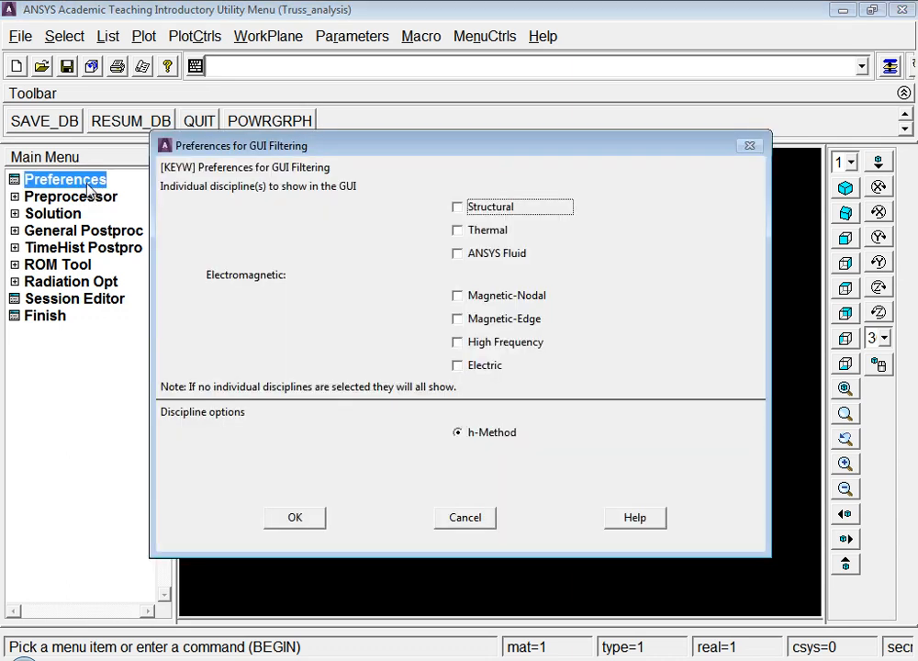
left_click(475, 210)
left_click(295, 519)
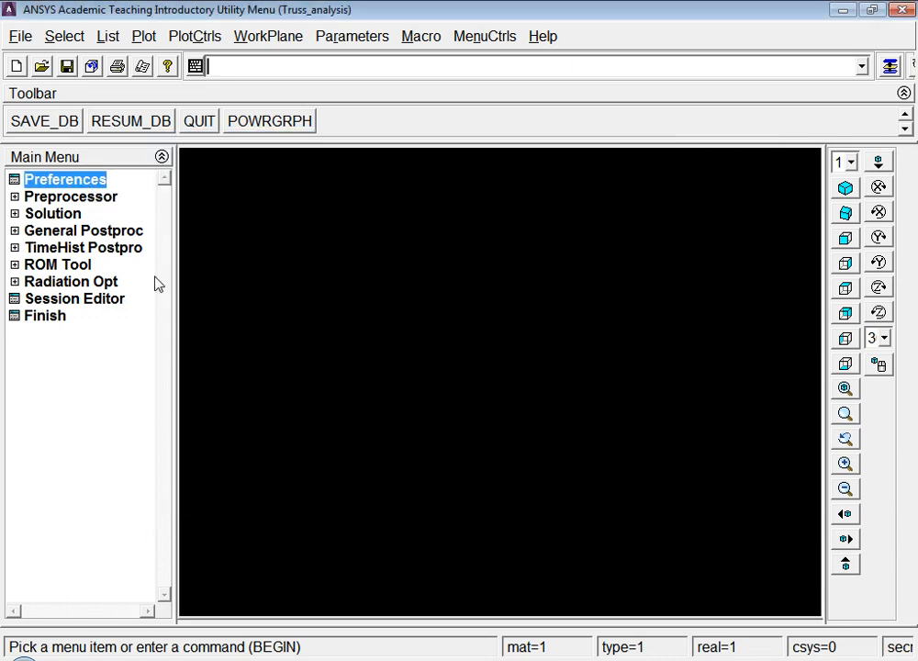
- Add the structural Link element 3D finit stn 180 as element type 1
left_click(97, 197)
left_click(92, 213)
left_click(71, 229)
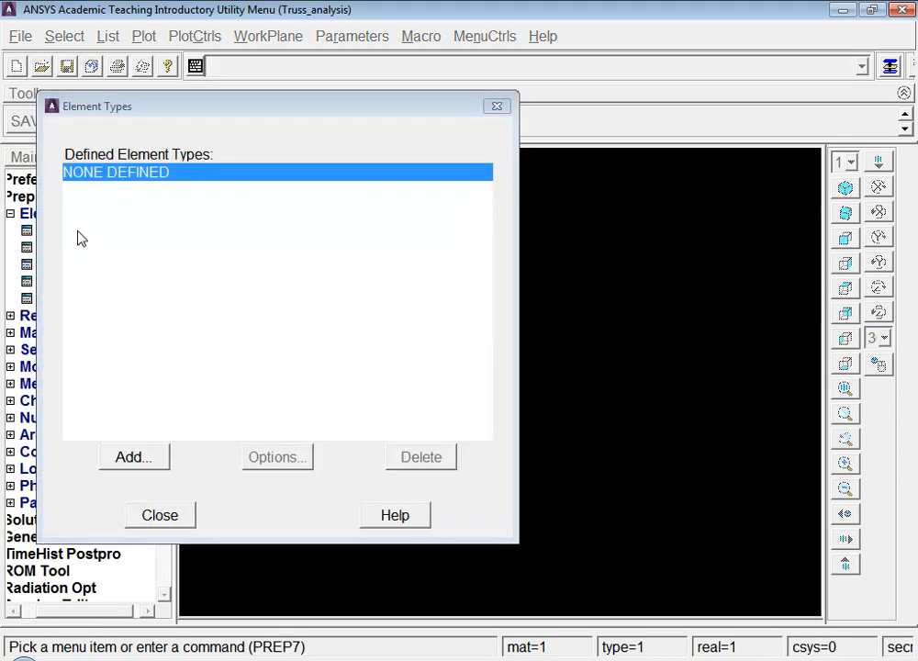
left_click(137, 459)
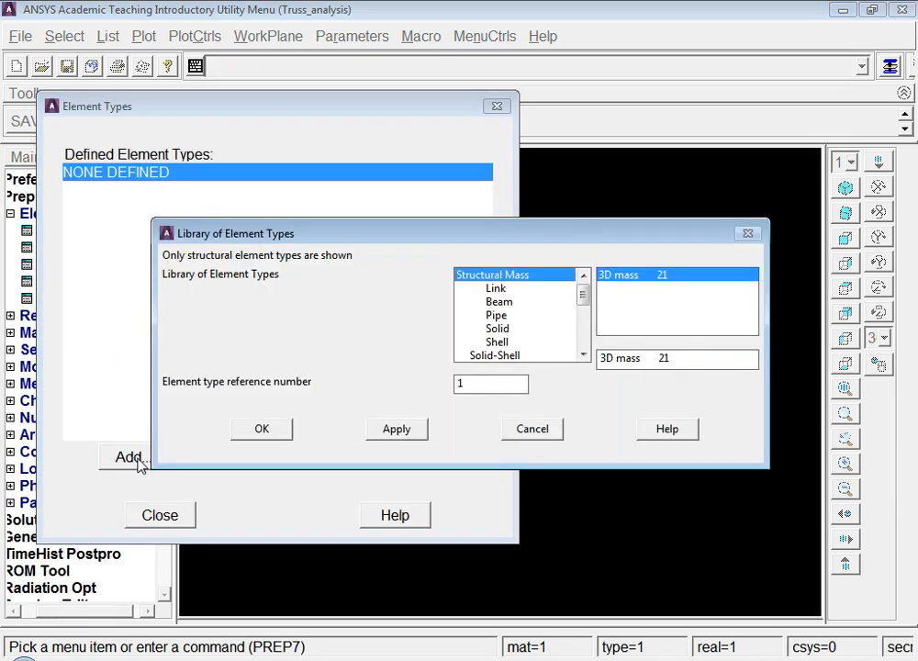
left_click(509, 291)
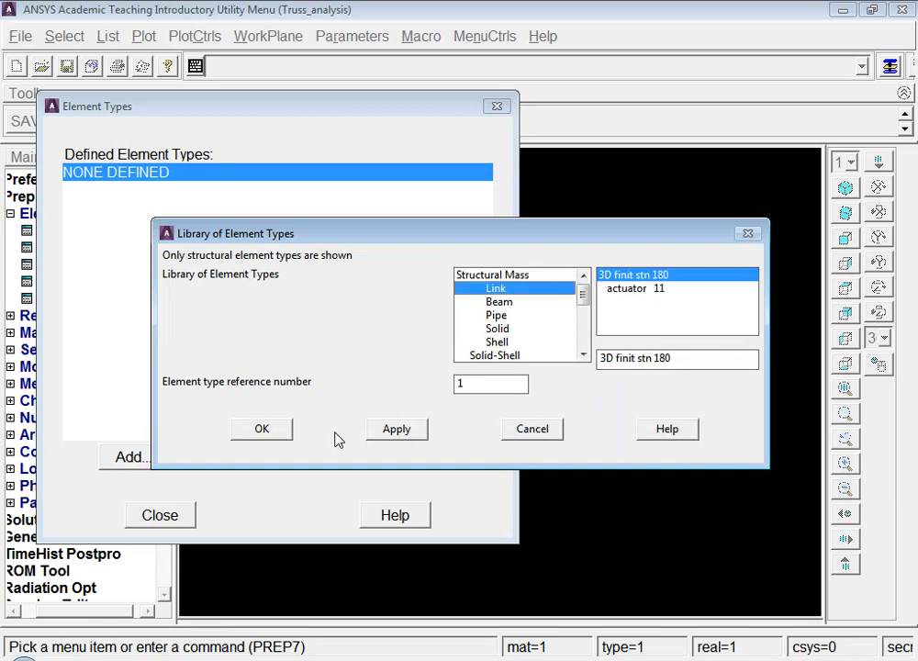
left_click(261, 431)
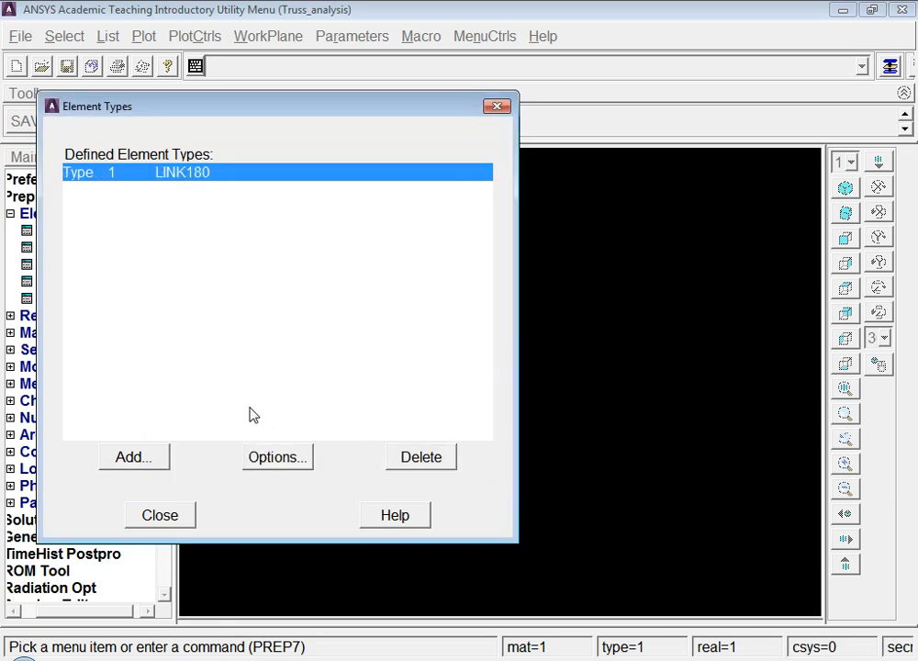
left_click(162, 517)
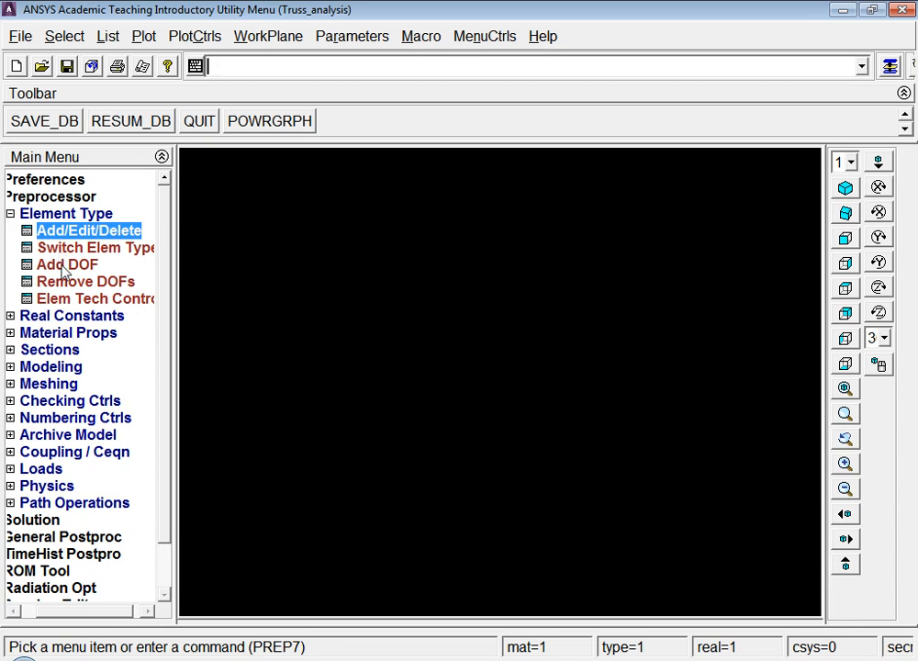
- Define material model 1 as structural linear elastic isotropic with EX 2e5 and PRXY 0.3
left_click(57, 335)
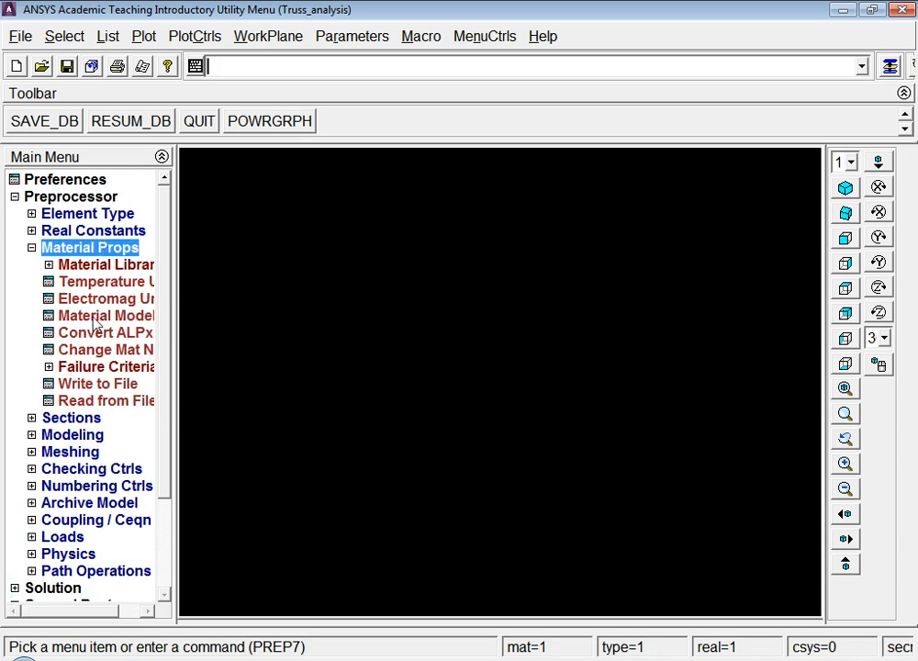
left_click(94, 316)
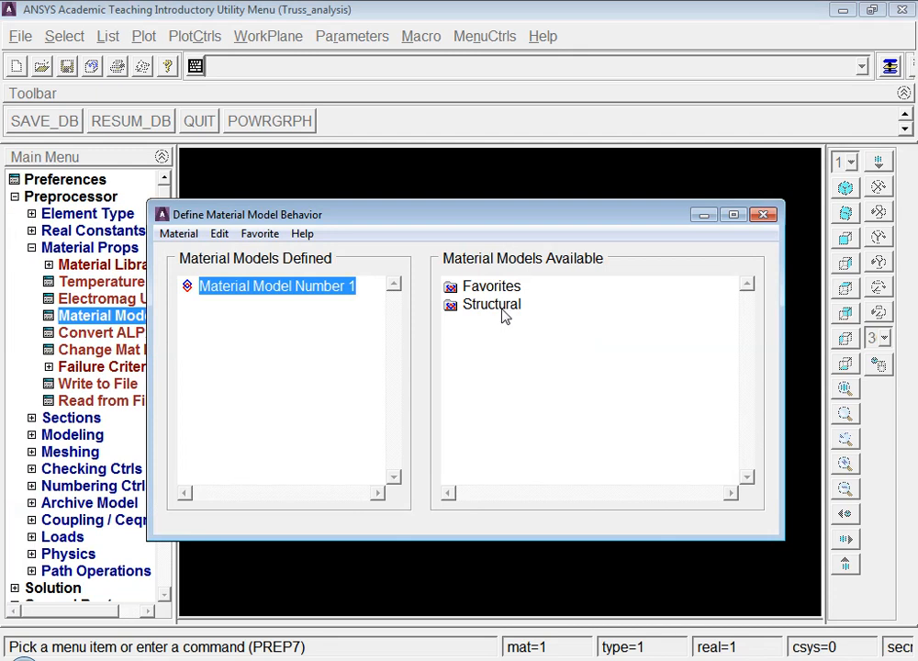
double_click(500, 306)
double_click(507, 323)
double_click(537, 338)
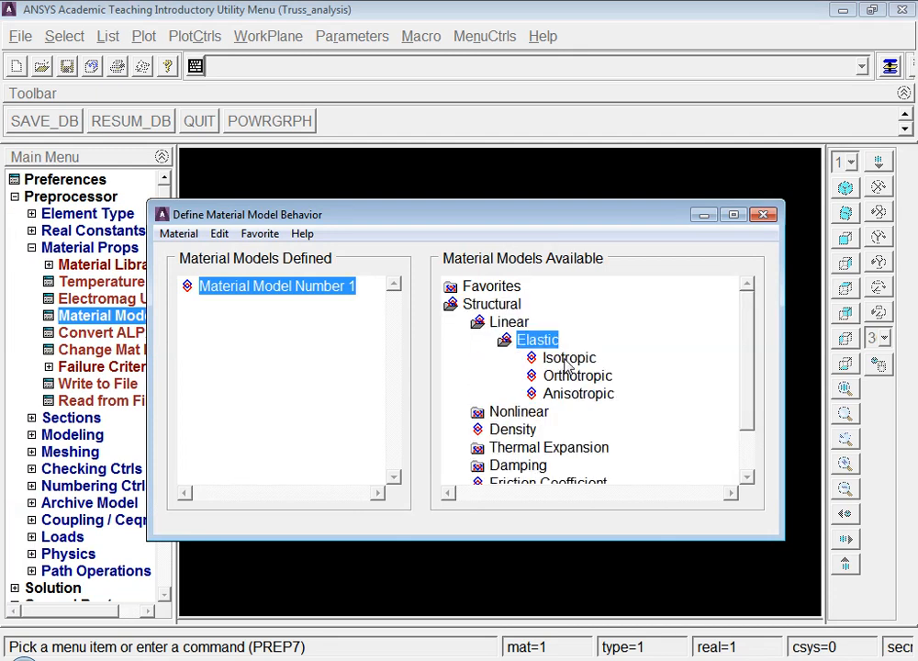
double_click(542, 358)
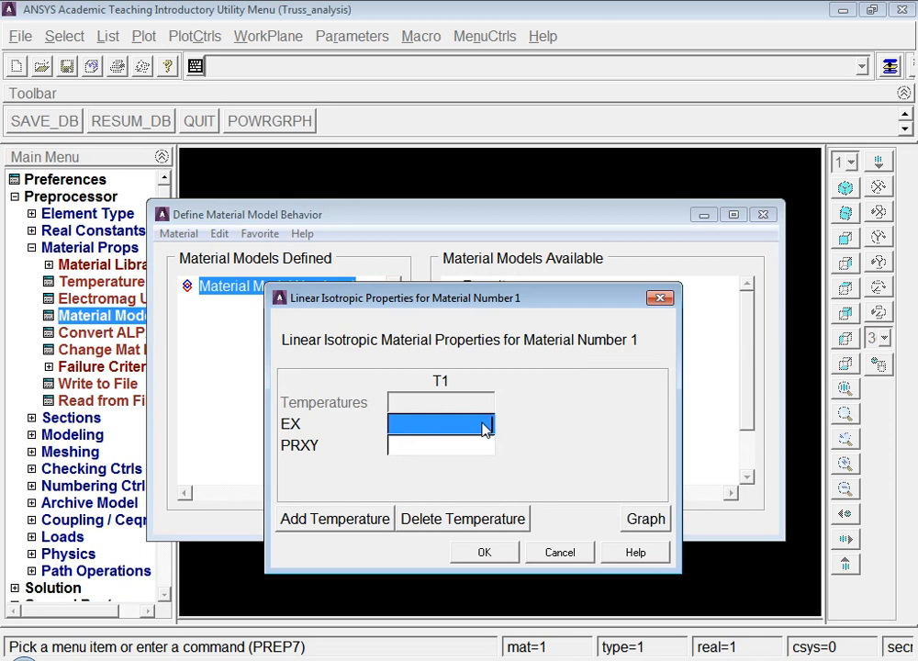
type("2")
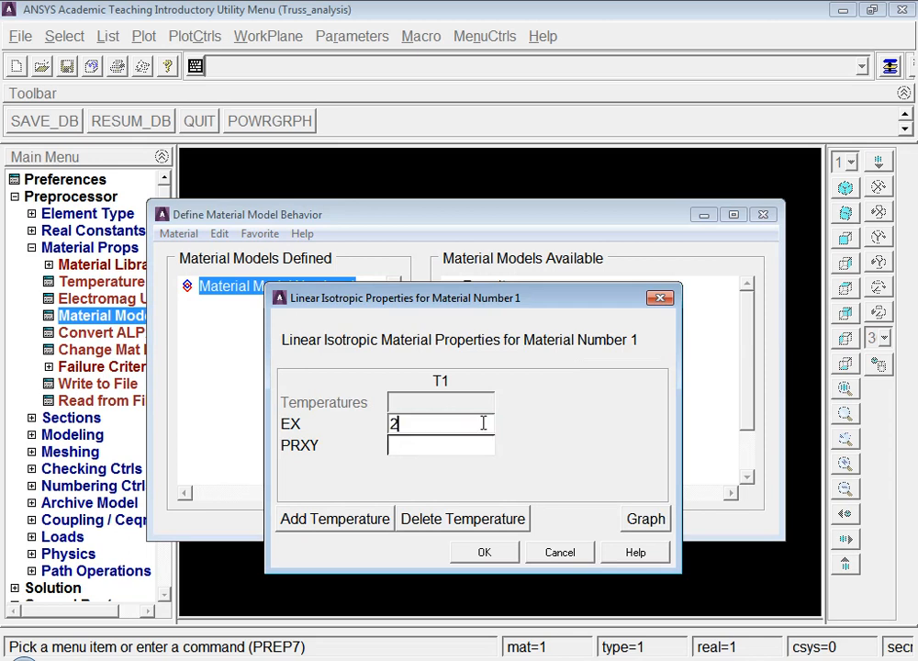
type("e5")
key("Tab")
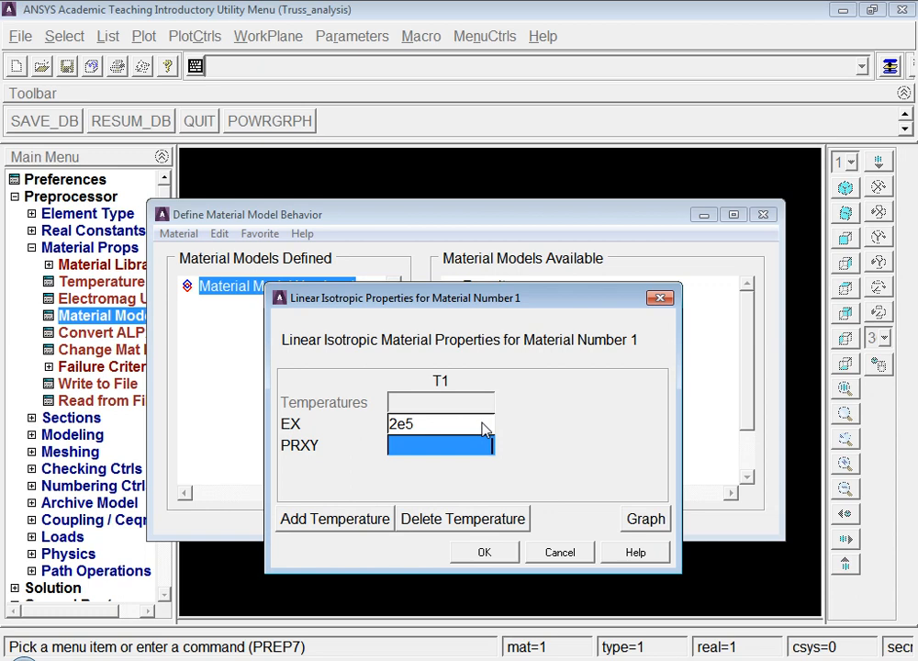
type("0.3")
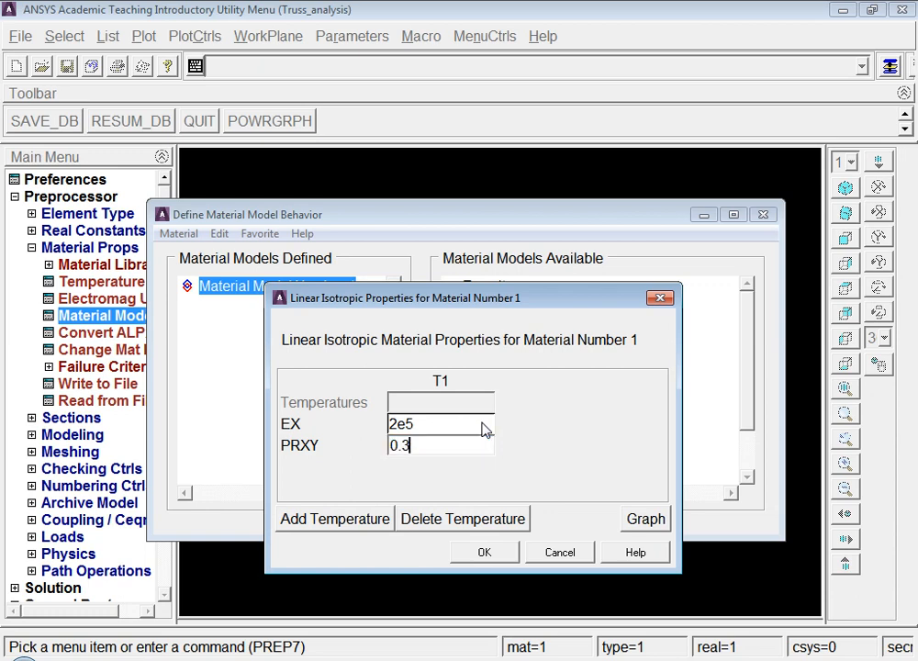
left_click(495, 558)
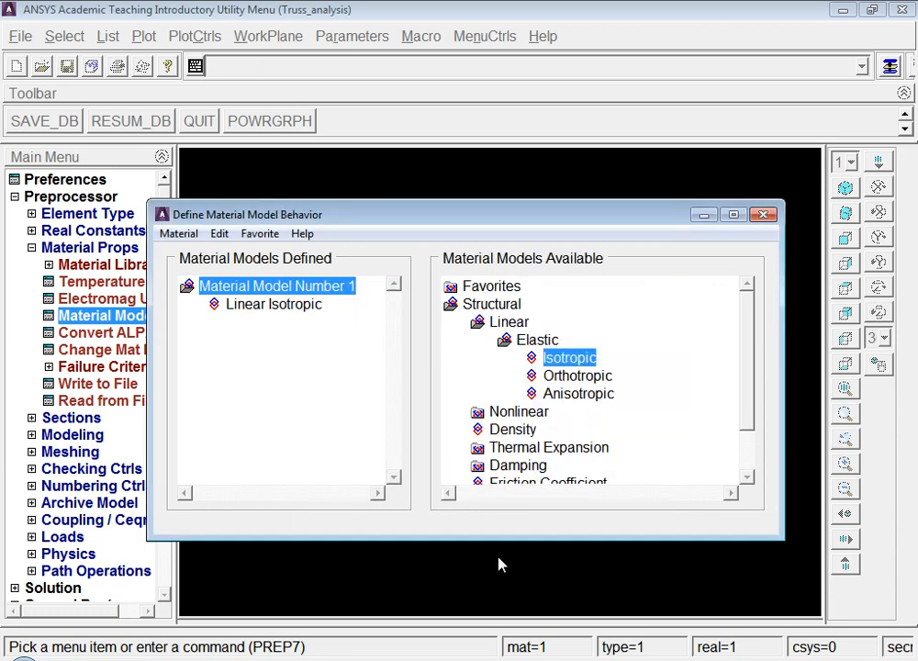
left_click(763, 214)
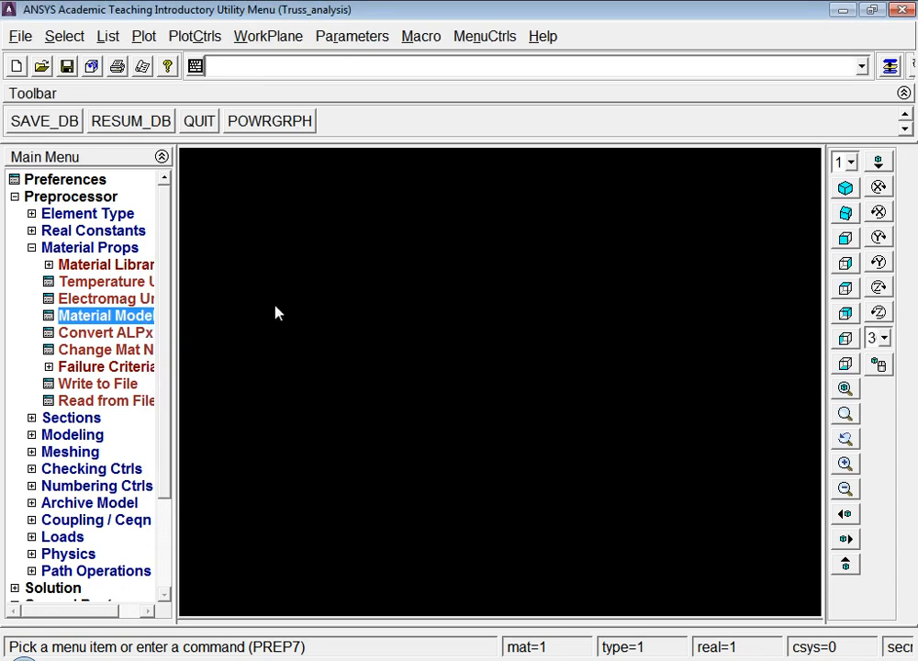
- Add a link section with ID 1, section name a1 and link area 2000
left_click(74, 419)
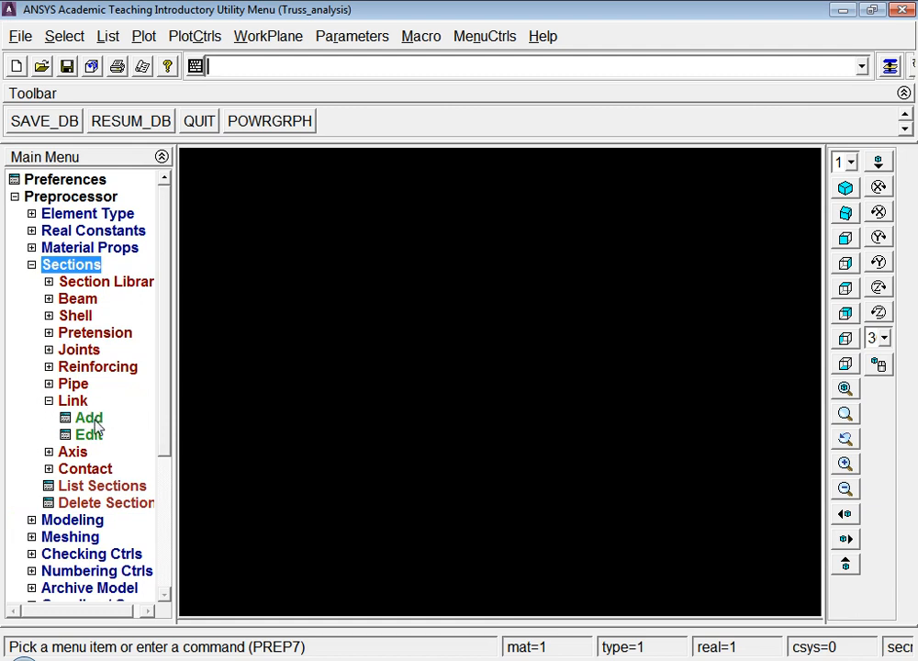
left_click(94, 421)
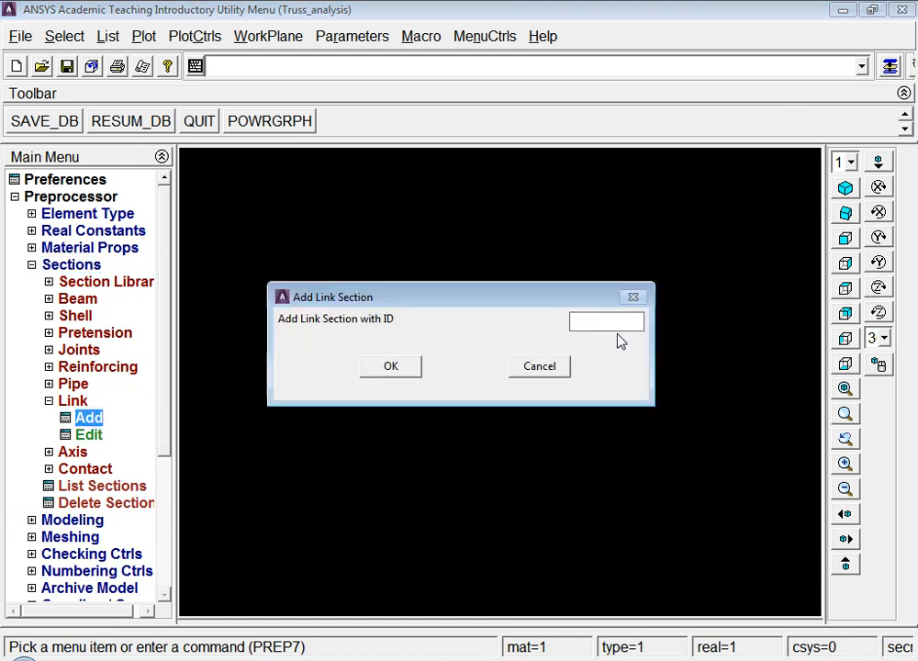
type("1")
left_click(394, 369)
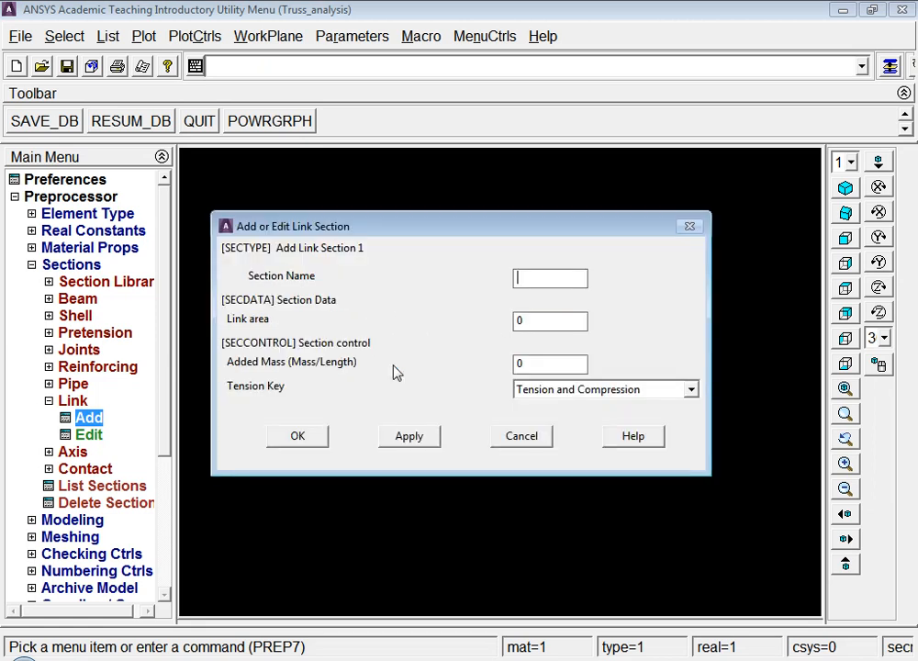
left_click(530, 279)
type("a1")
double_click(530, 321)
type("2000")
left_click(292, 437)
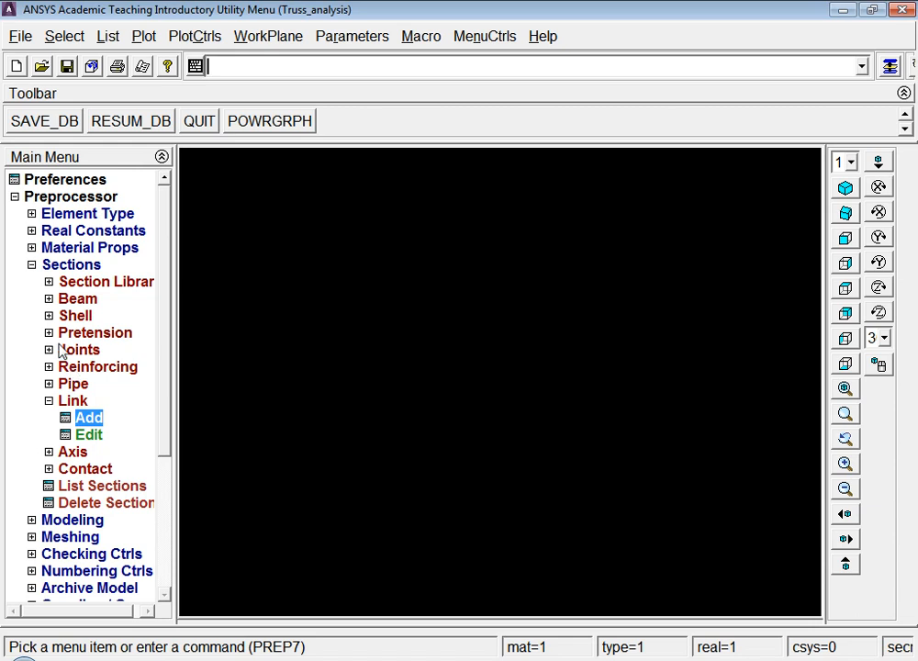
- Create keypoint 1 at location 0, 0, 0 in the active coordinate system, keeping keypoint creation open
left_click(72, 265)
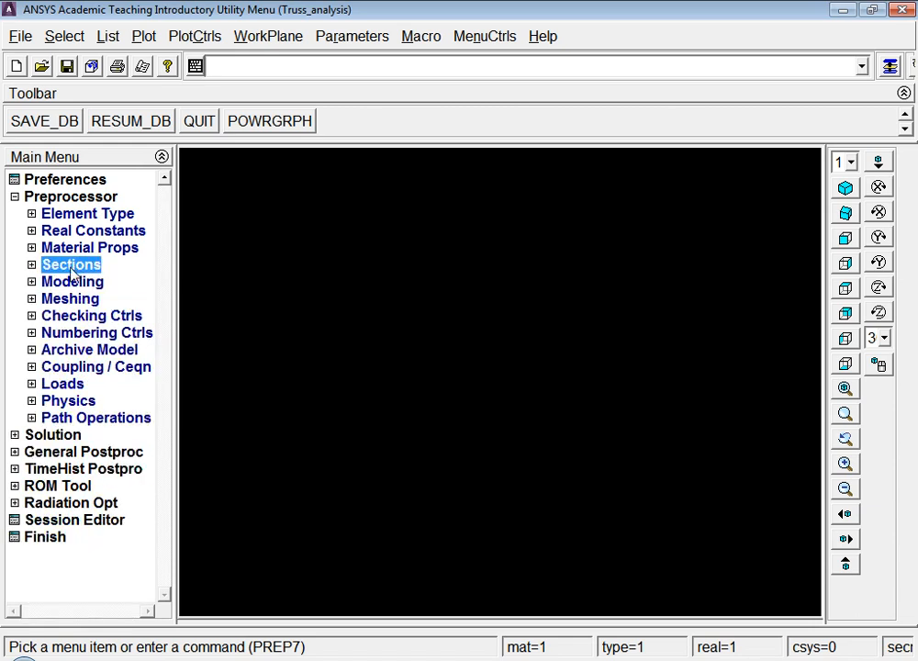
left_click(68, 283)
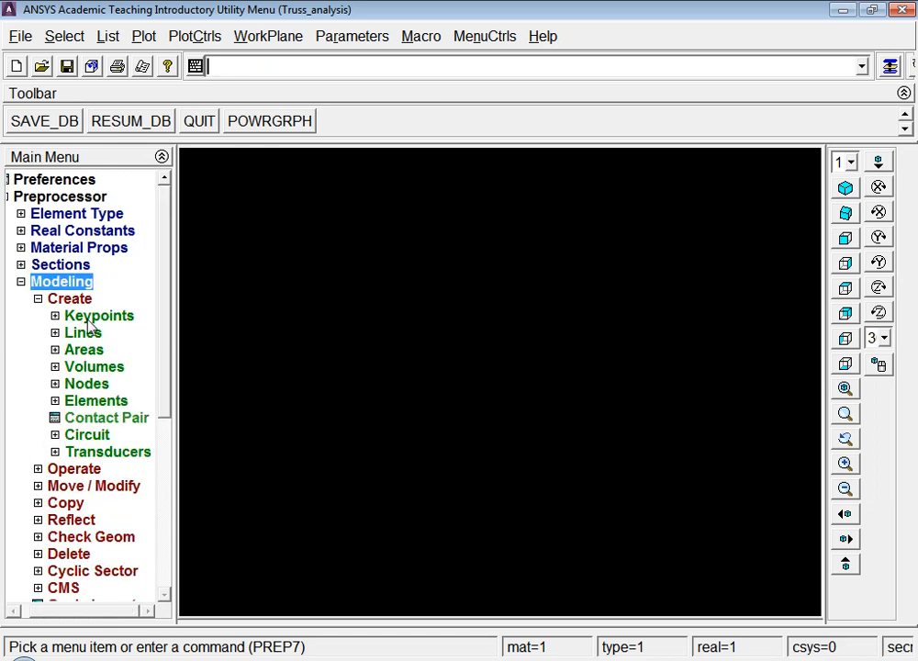
left_click(92, 318)
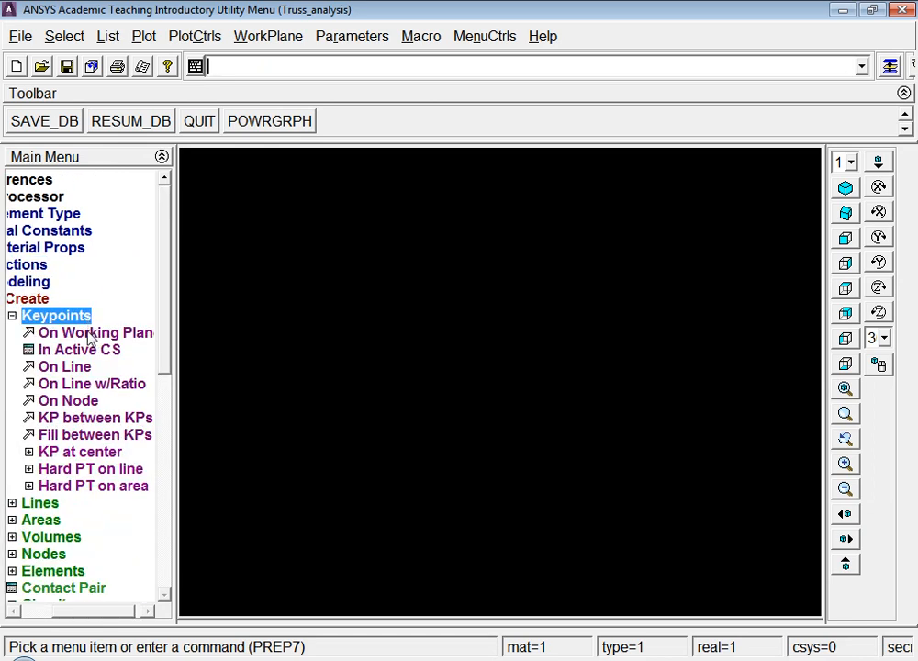
left_click(79, 350)
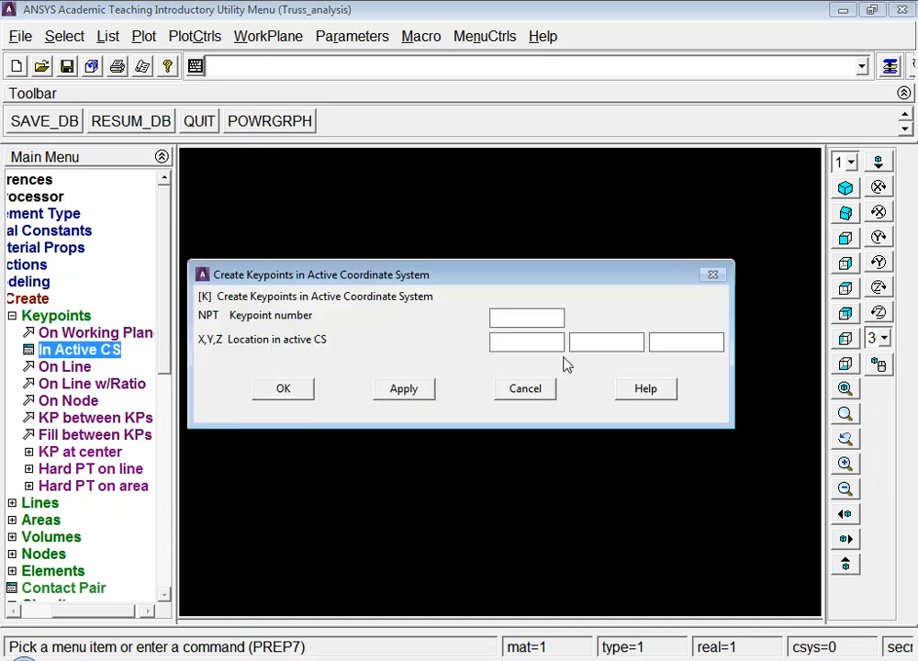
type("1")
type("0")
key("Tab")
type("0")
key("Tab")
type("0")
left_click(406, 390)
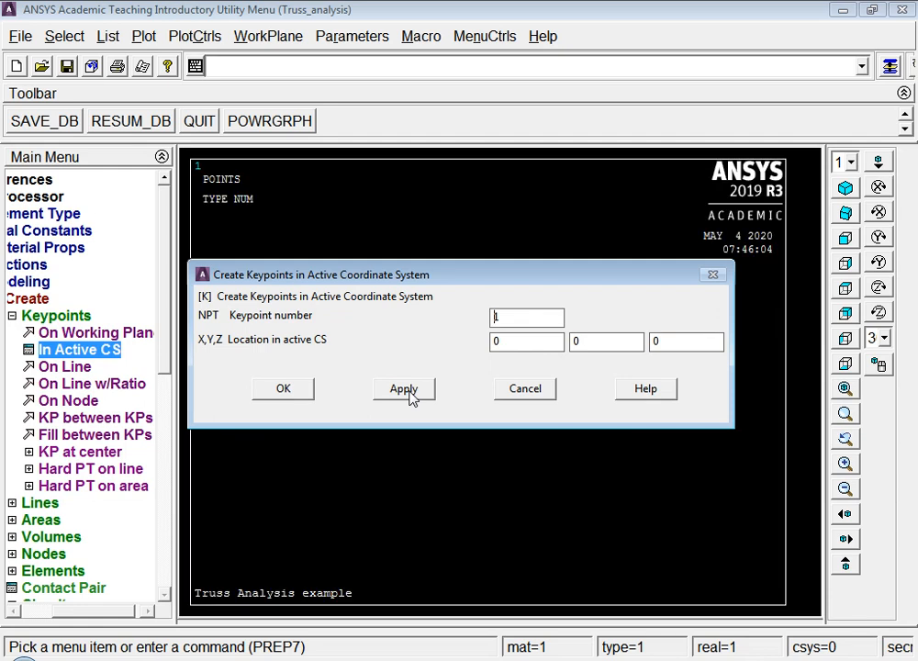
- Create keypoint 2 at location 4000, 0, 0 in the active coordinate system, keeping keypoint creation open
double_click(503, 315)
type("2")
double_click(523, 341)
type("4000")
left_click(402, 389)
- Create keypoint 3 at location 4000, 3000, 0 and finish keypoint creation
double_click(527, 318)
type("3")
double_click(611, 342)
type("3000")
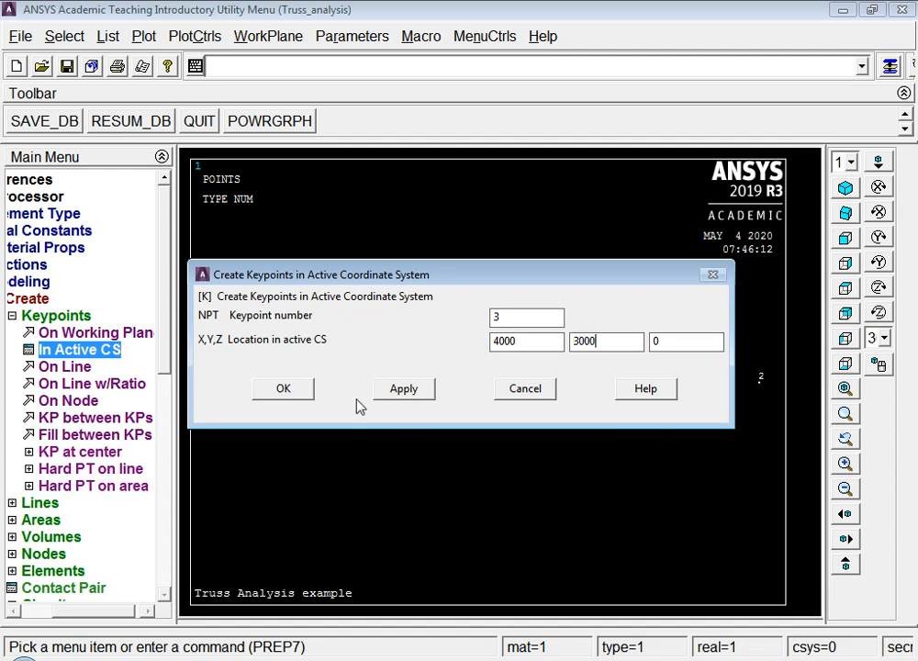
left_click(404, 389)
left_click(523, 395)
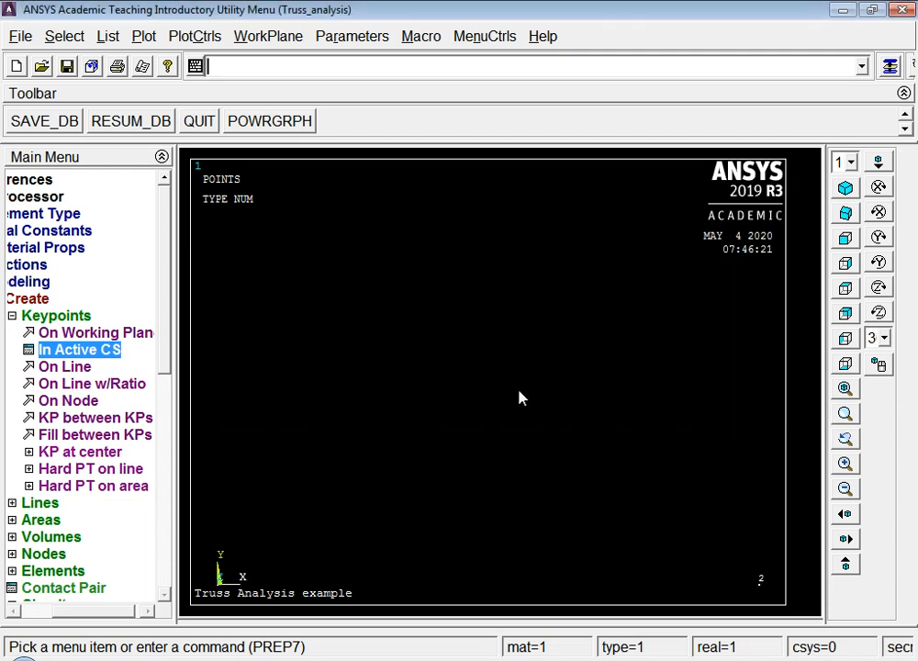
- Create three lines in the active coordinate system joining keypoints 1 and 2, 2 and 3, and 1 and 3
left_click(845, 488)
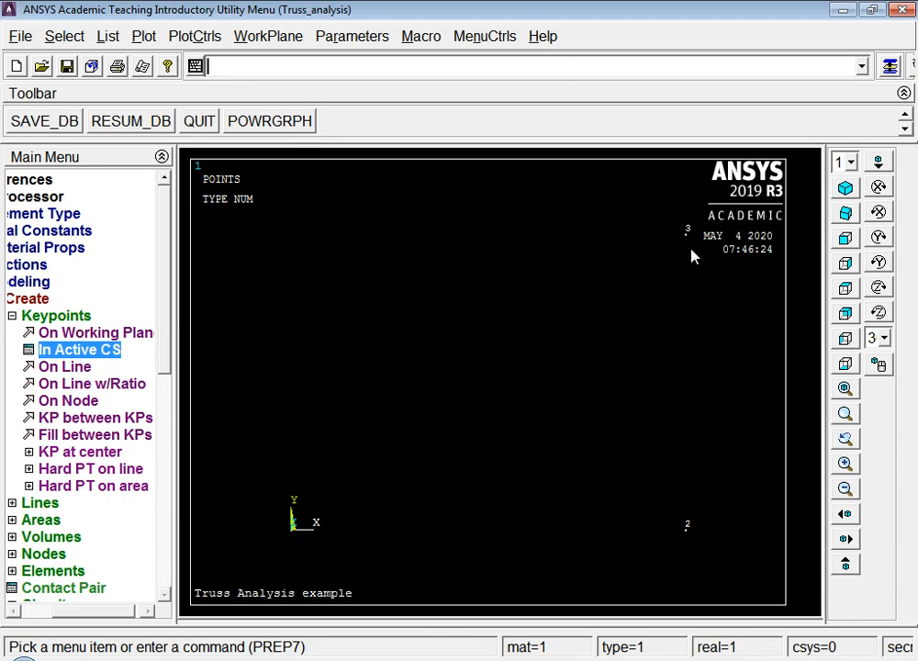
left_click(61, 318)
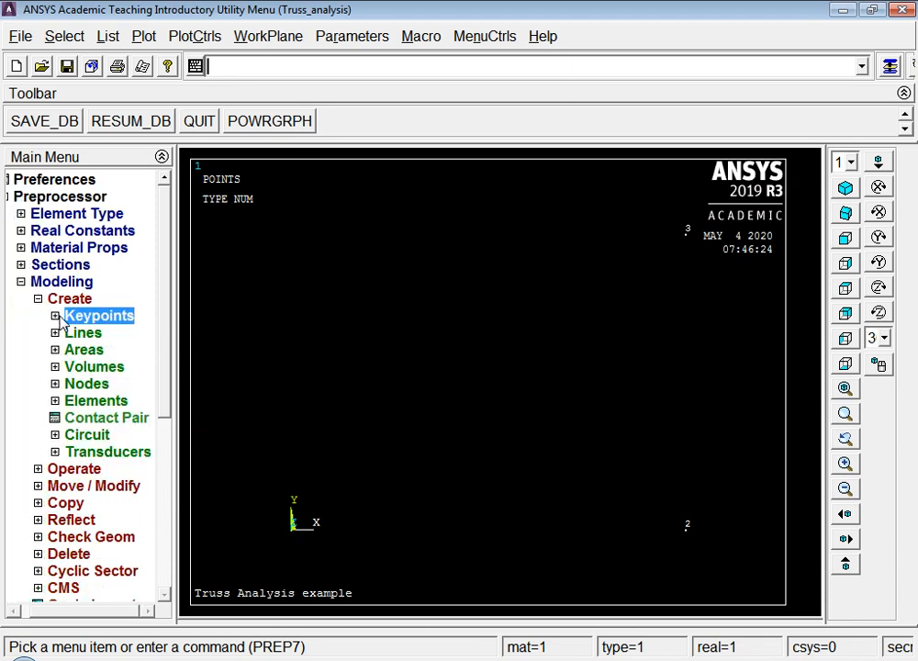
left_click(74, 335)
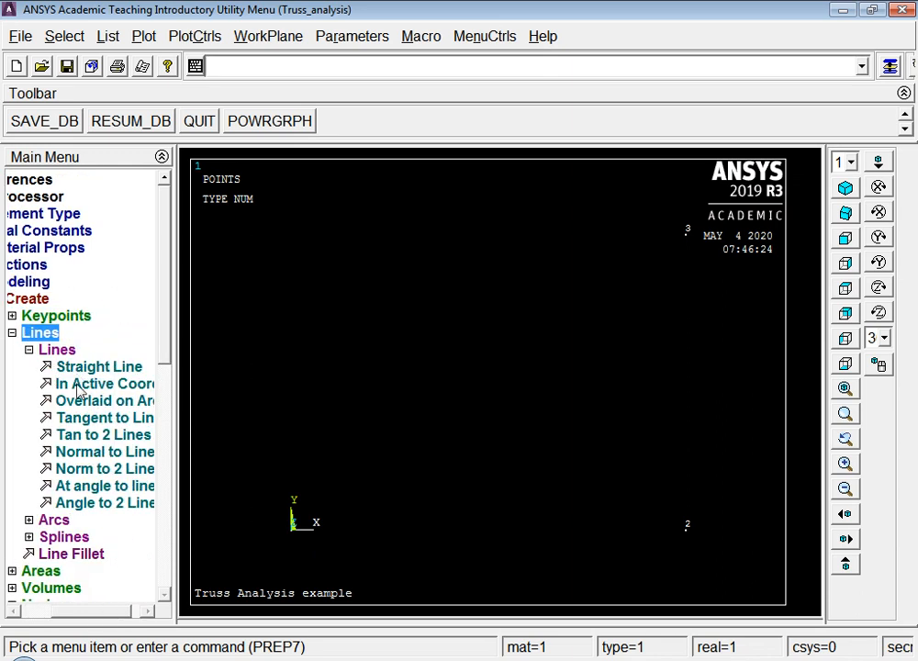
left_click(77, 384)
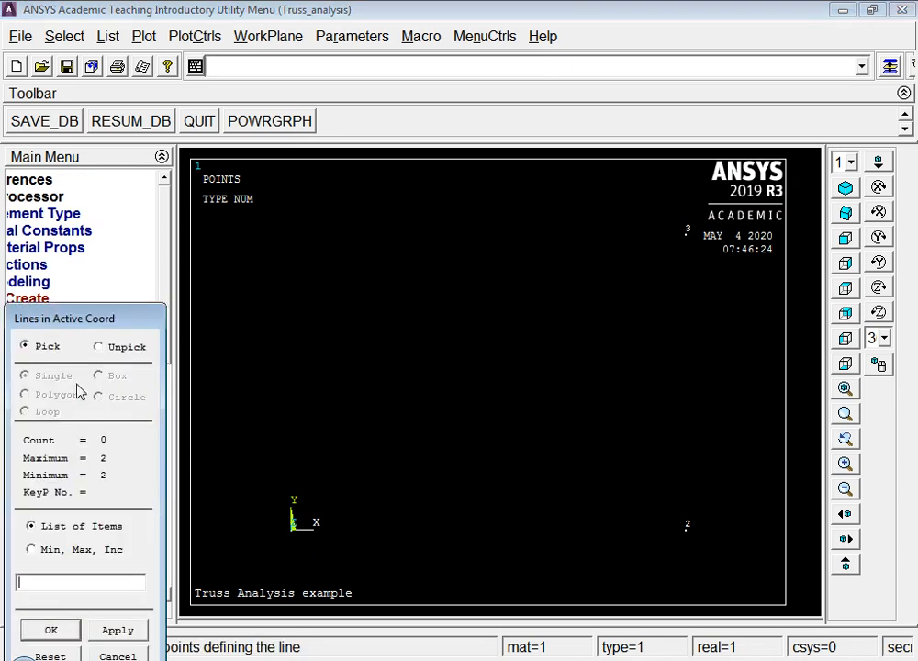
left_click(293, 548)
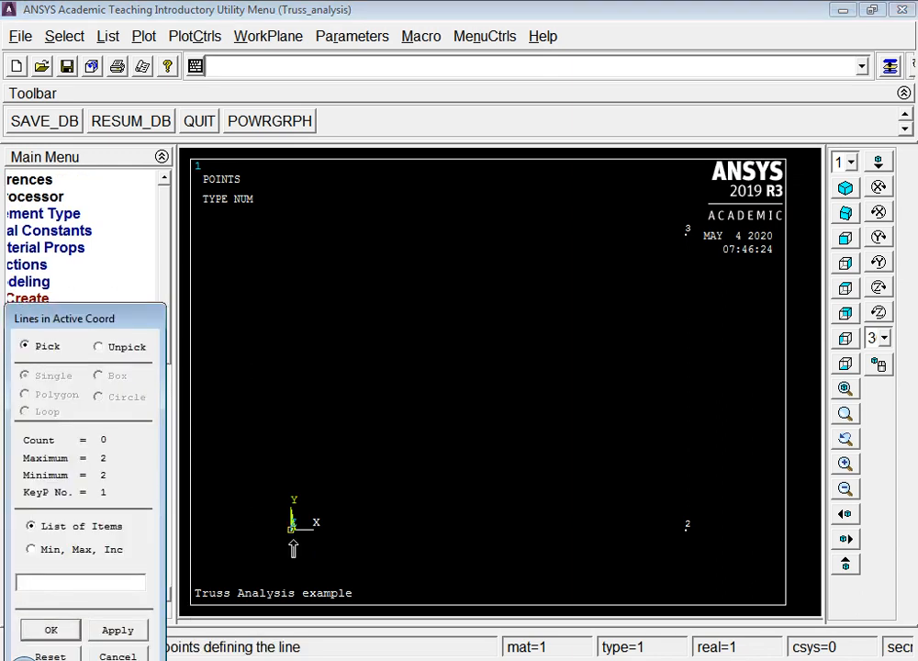
left_click(681, 540)
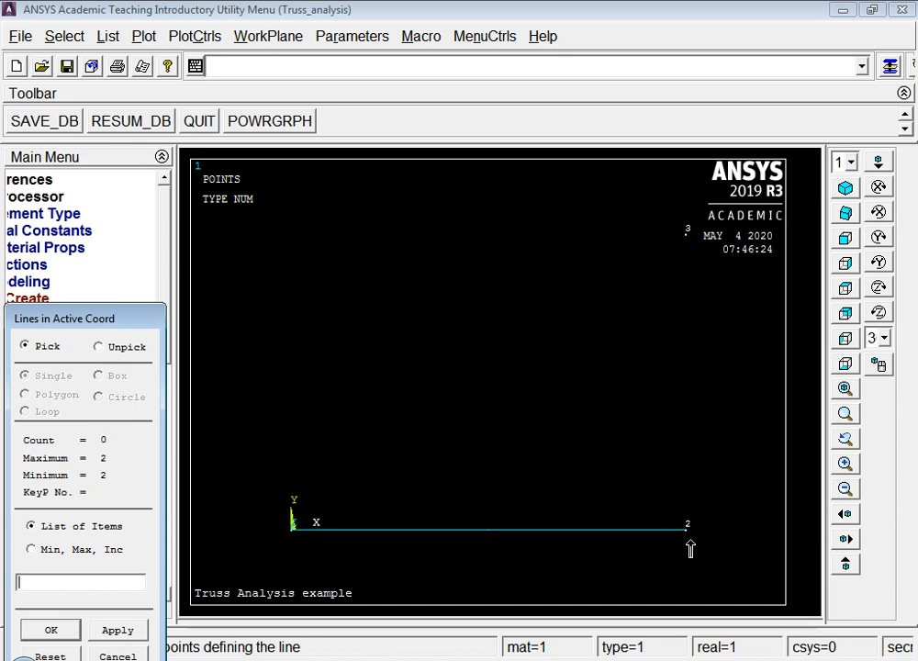
left_click(690, 542)
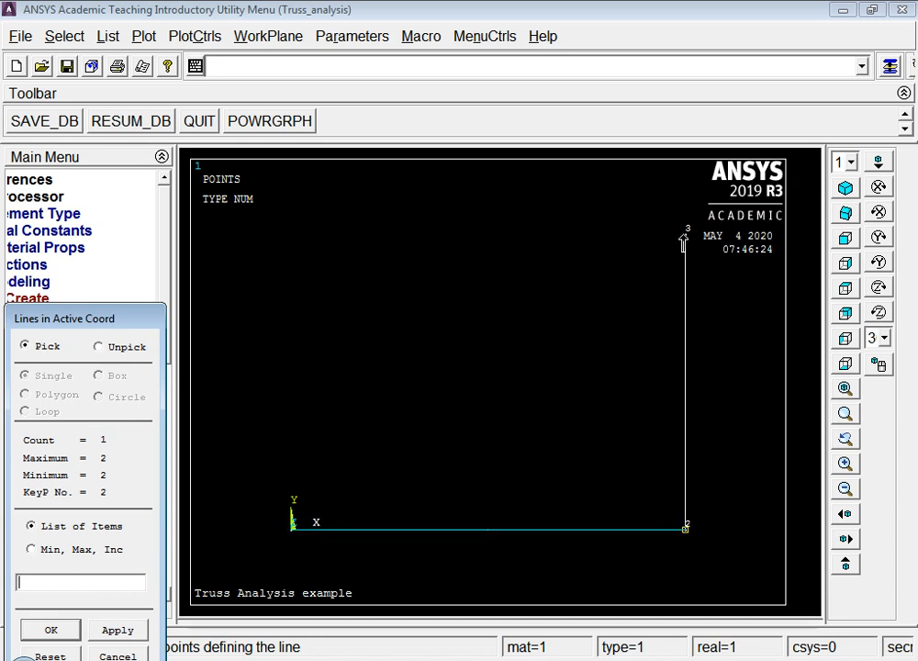
left_click(684, 236)
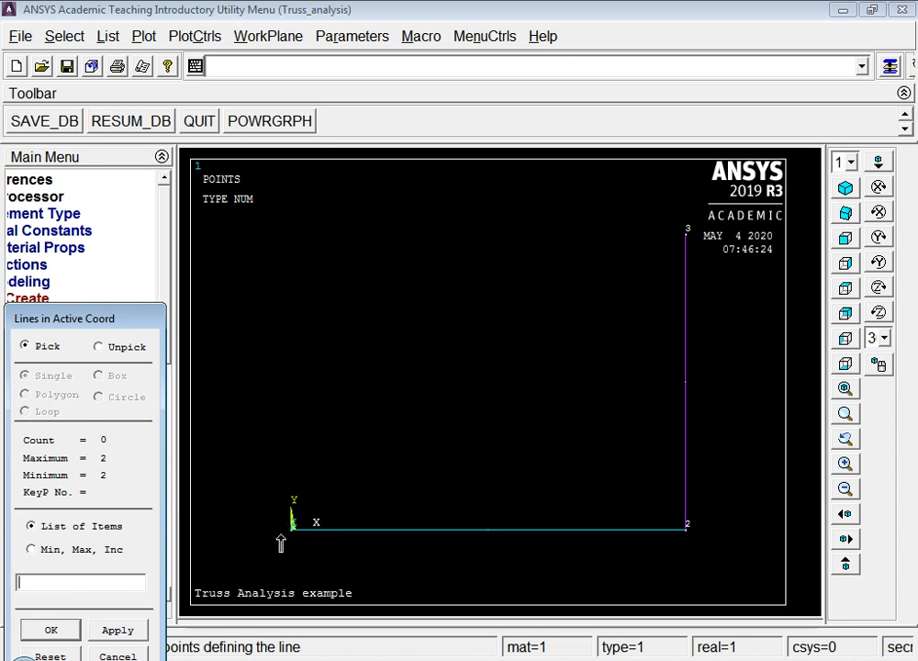
left_click(686, 237)
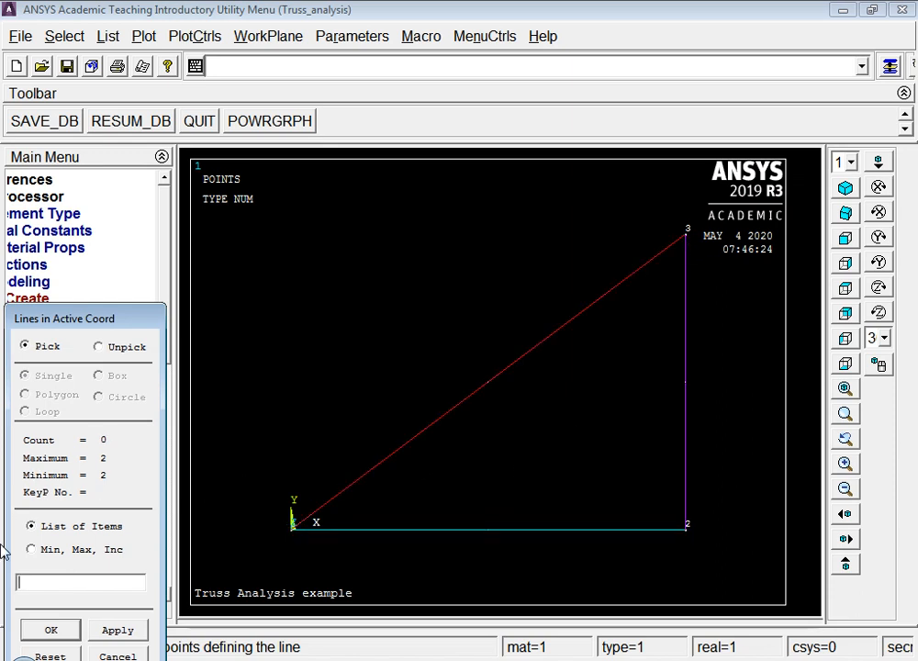
left_click(50, 630)
- Set the manual mesh size on all lines to 1 element division
double_click(39, 336)
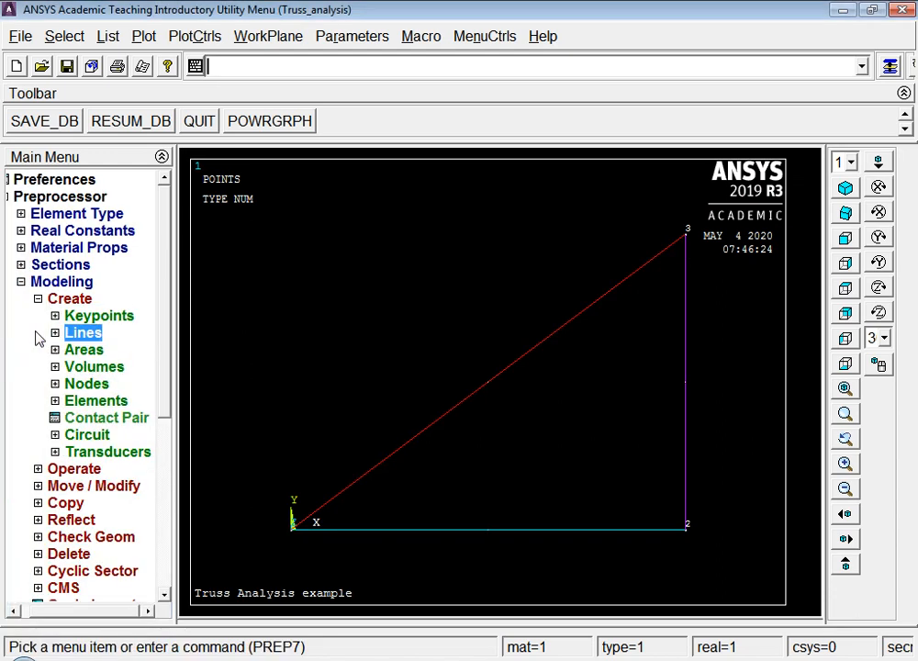
double_click(62, 284)
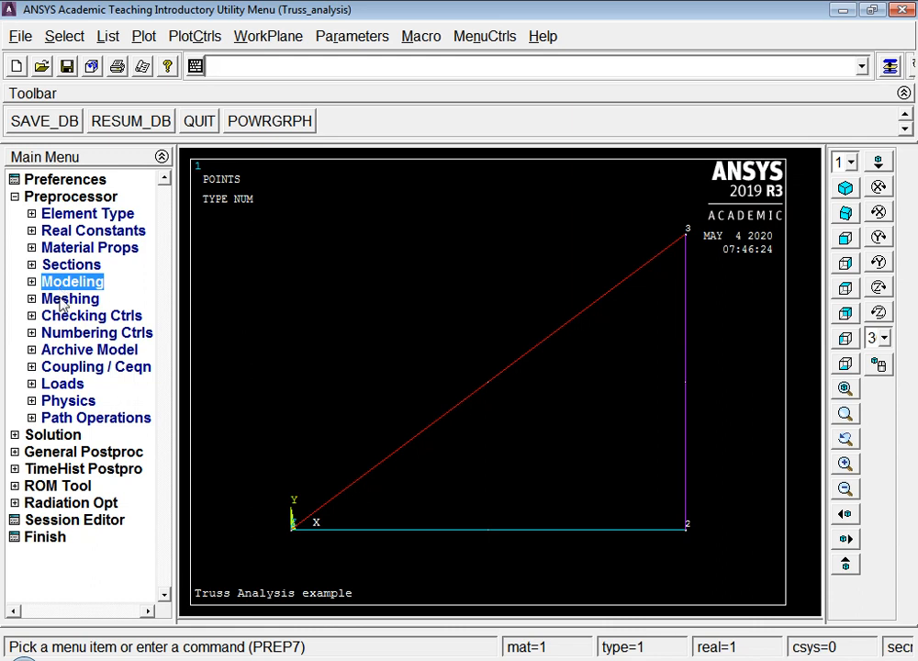
double_click(66, 298)
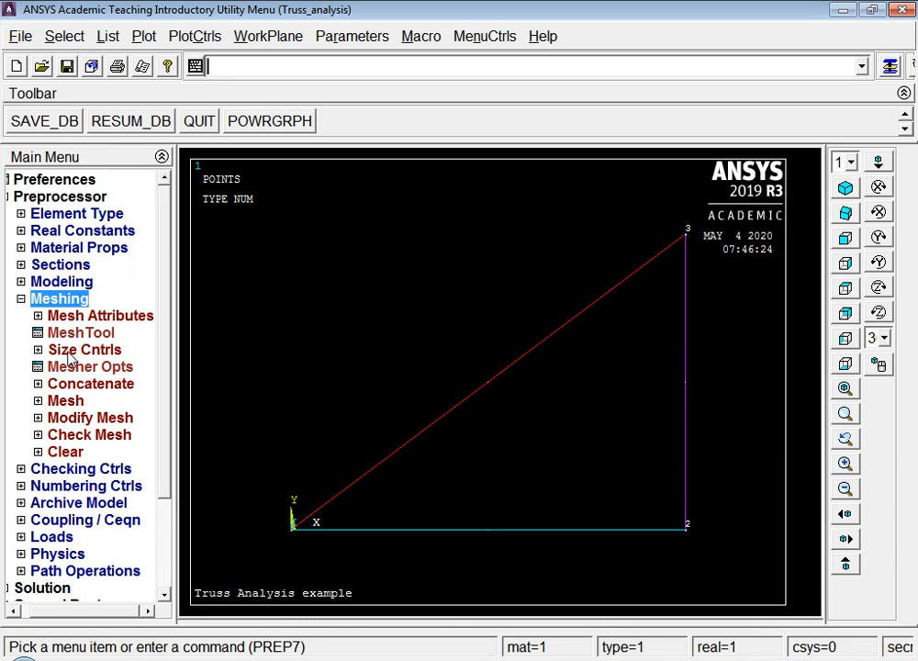
left_click(68, 354)
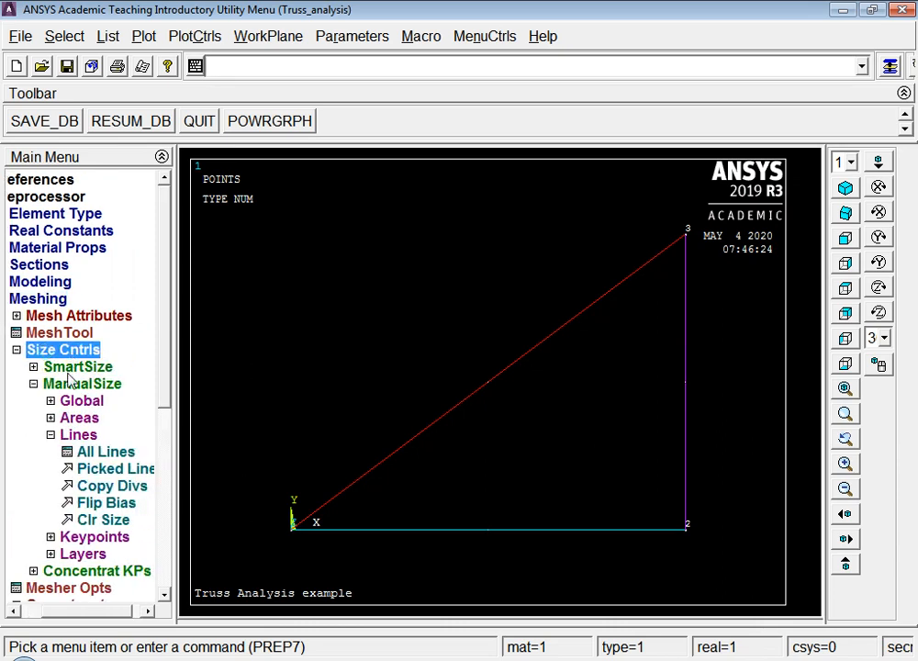
left_click(99, 455)
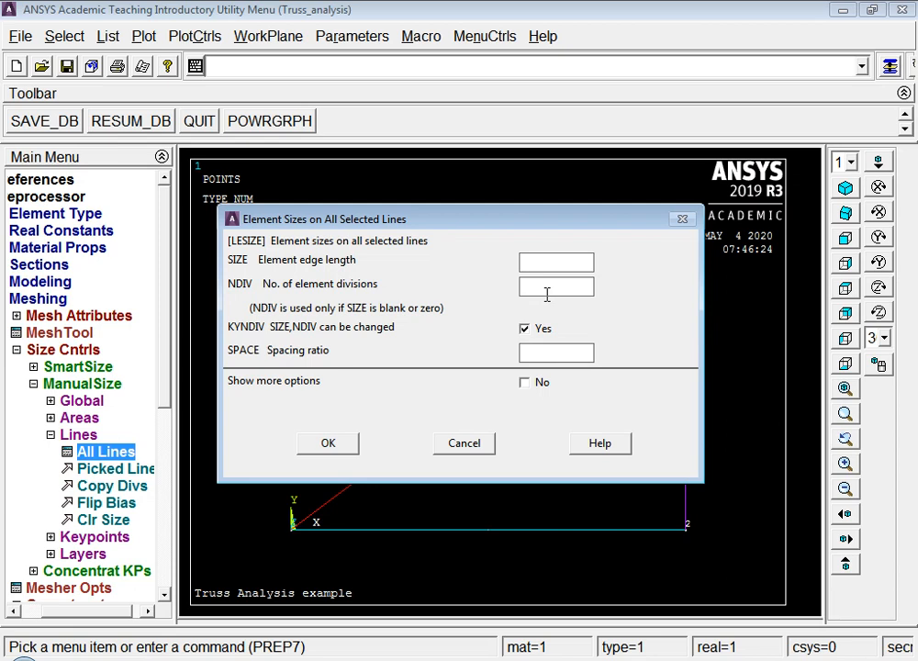
type("1")
left_click(330, 444)
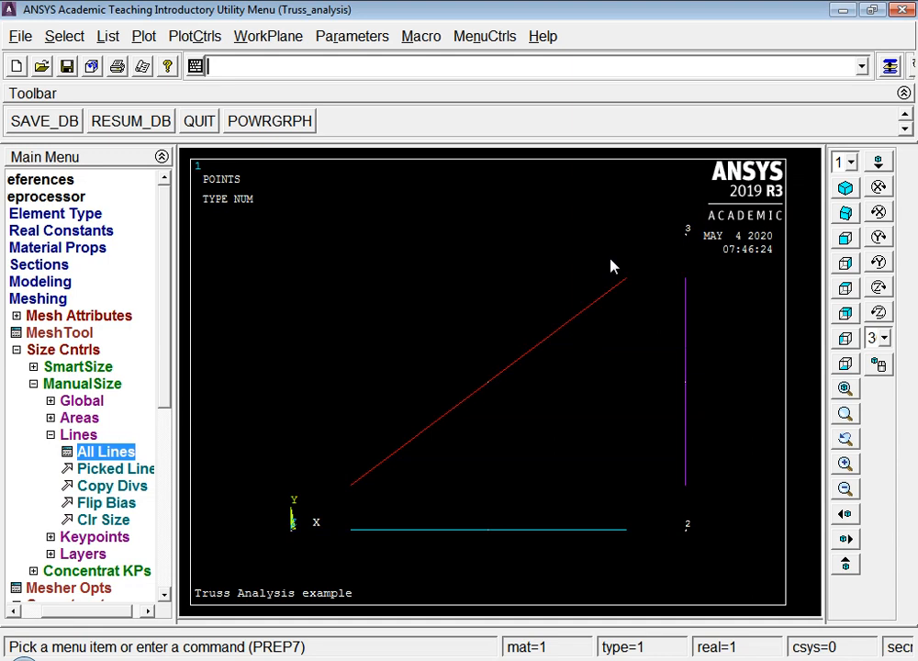
- Mesh all three truss lines with the line mesher
double_click(57, 384)
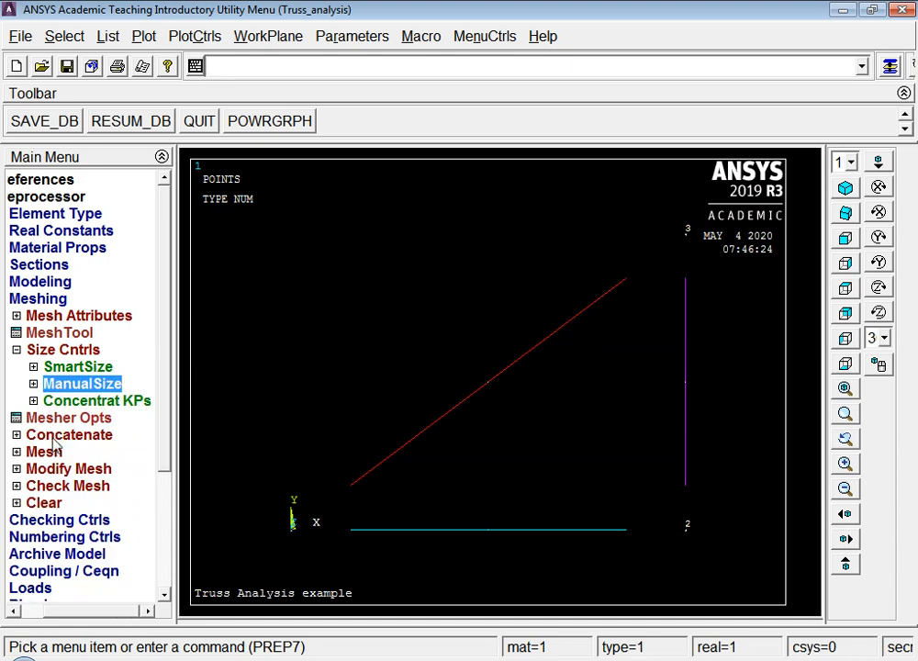
left_click(46, 450)
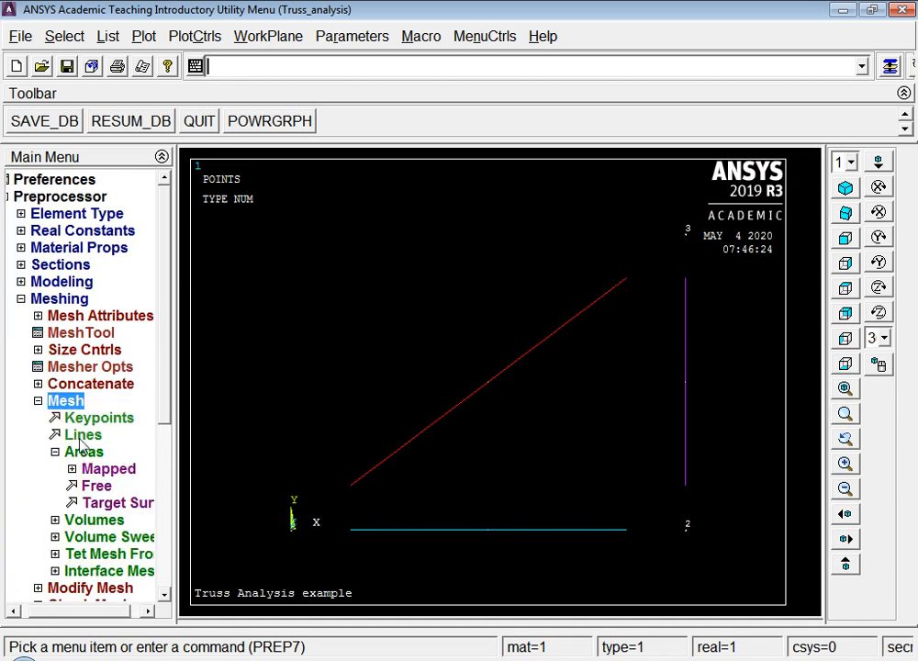
left_click(81, 437)
left_click_drag(113, 331, 118, 180)
left_click(56, 539)
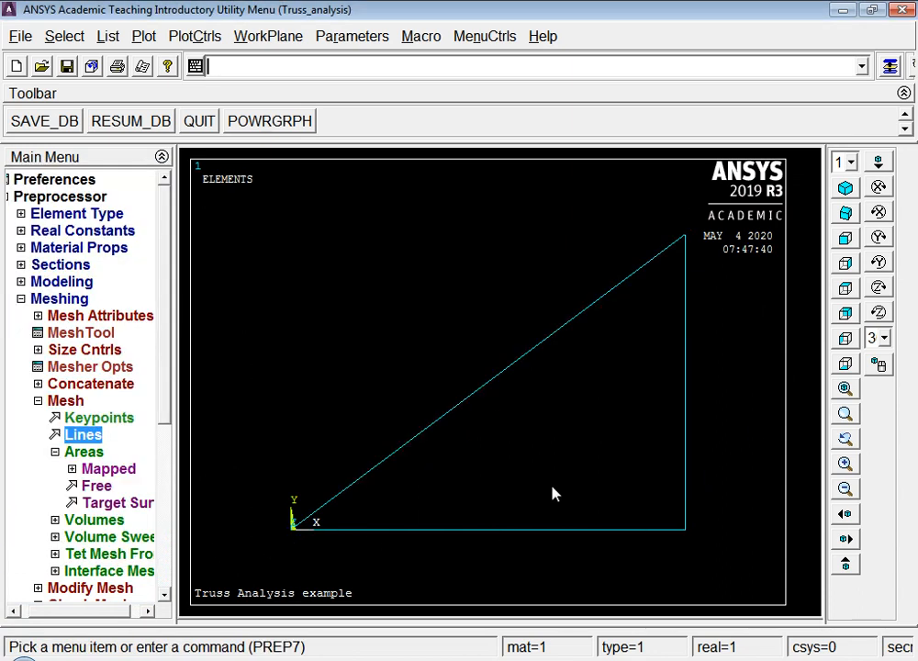
- Turn on node numbers and set element/attribute numbering to element numbers in the plot numbering controls
left_click(192, 38)
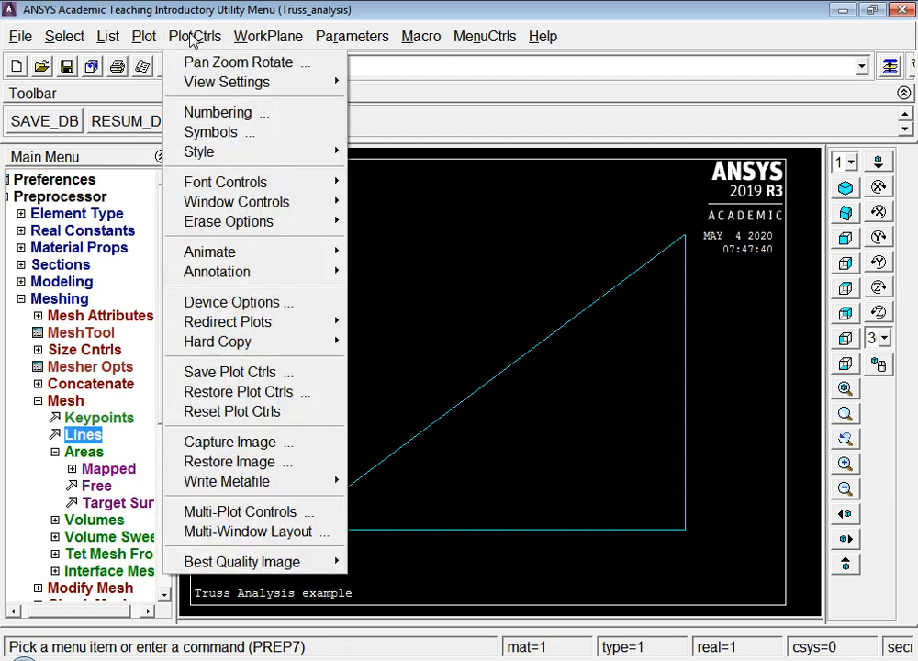
left_click(200, 114)
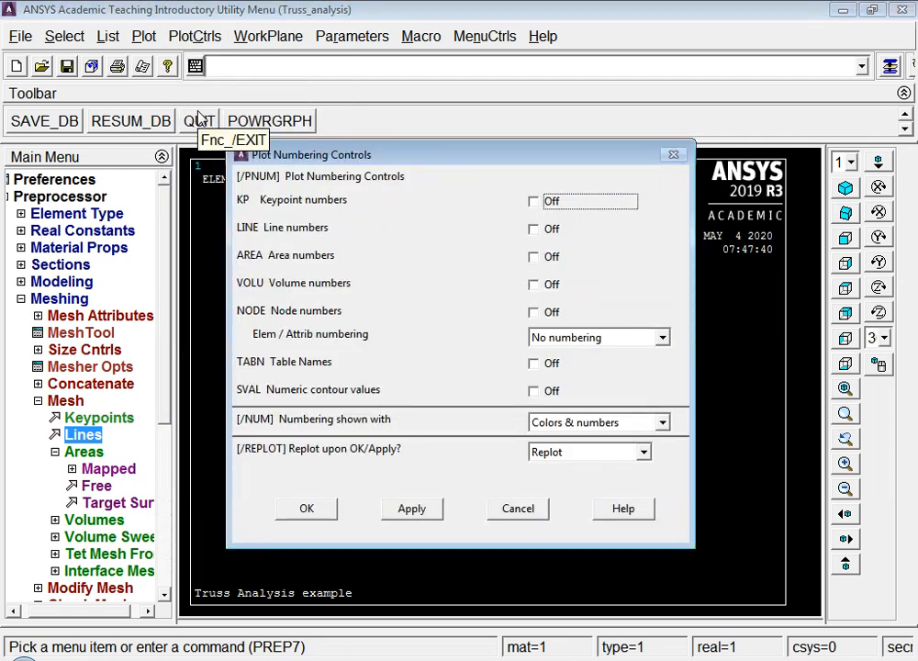
left_click(535, 313)
left_click(551, 337)
left_click(571, 369)
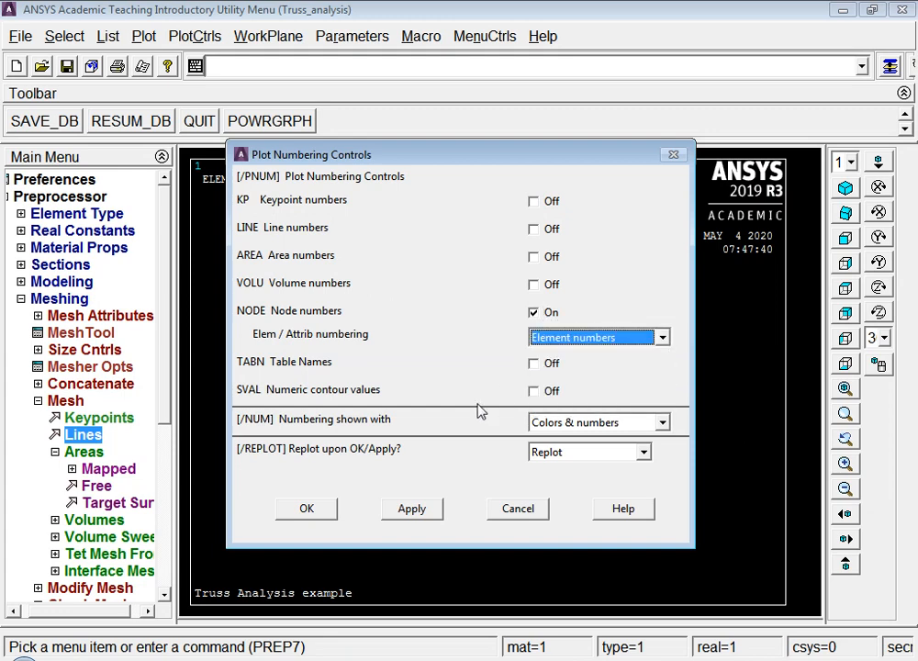
left_click(312, 513)
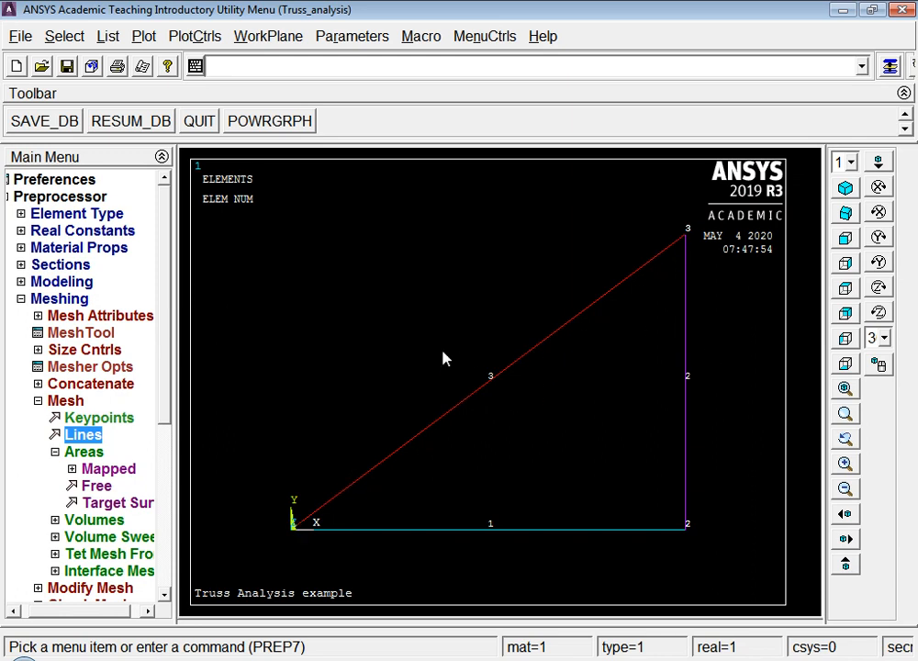
- Start a new analysis of type Static for the solution
left_click(66, 402)
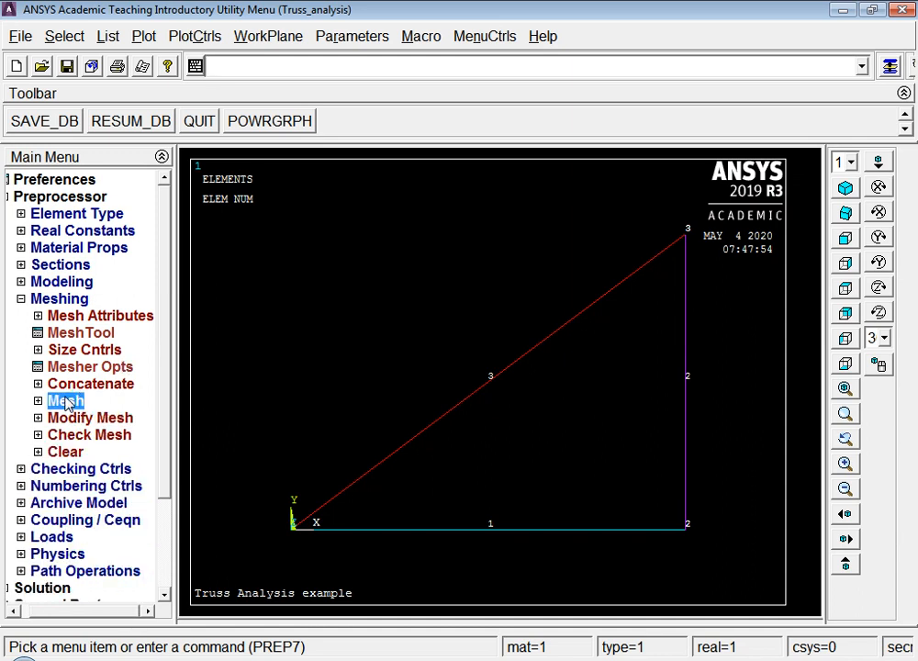
left_click(54, 301)
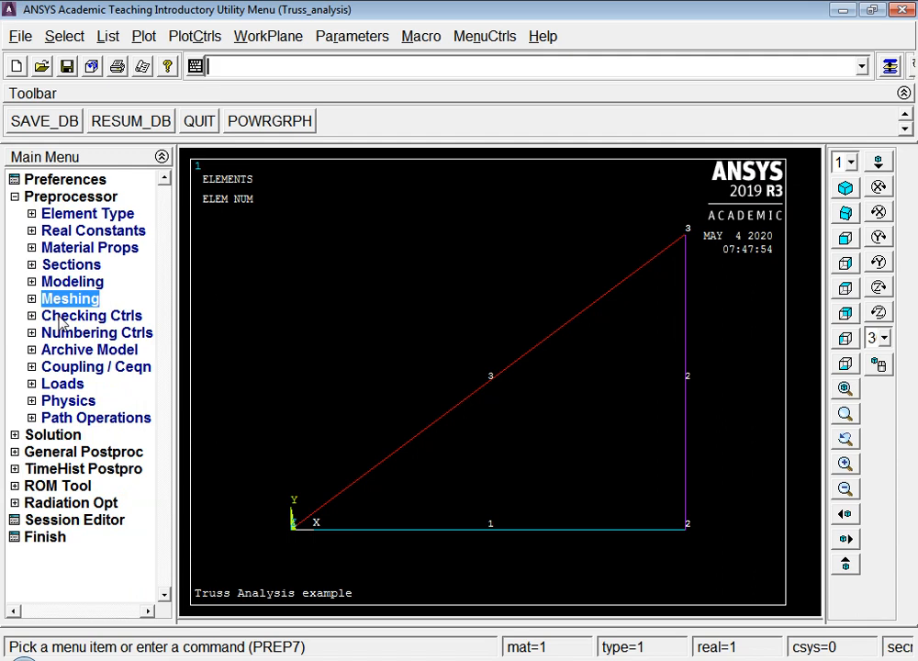
left_click(53, 434)
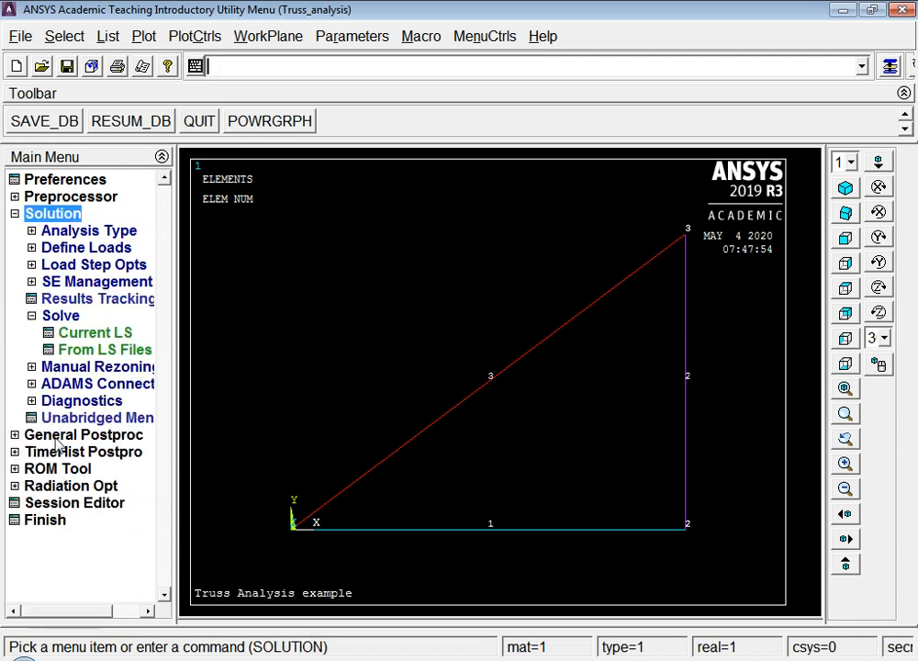
left_click(89, 231)
left_click(82, 247)
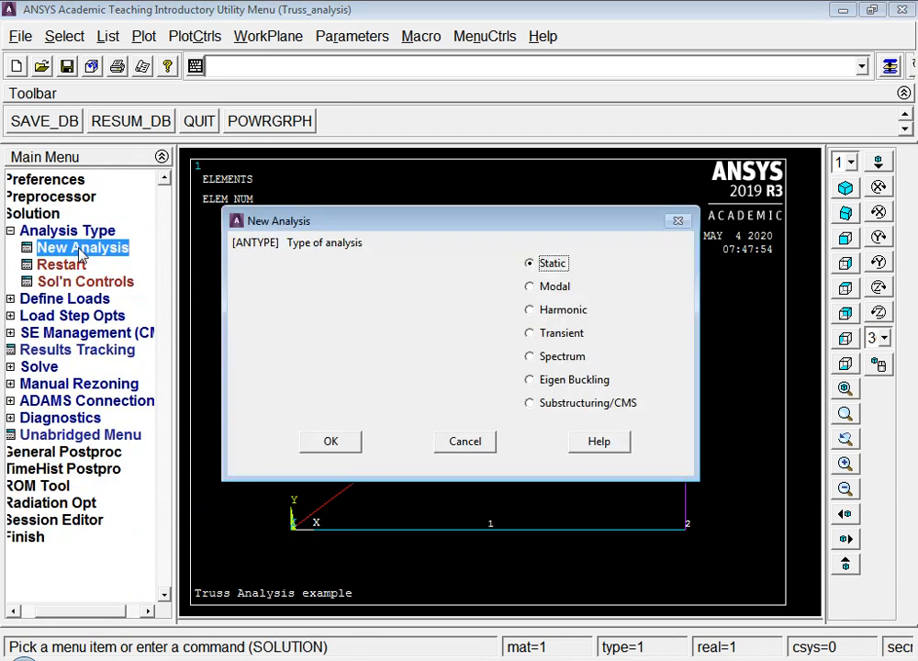
left_click(330, 442)
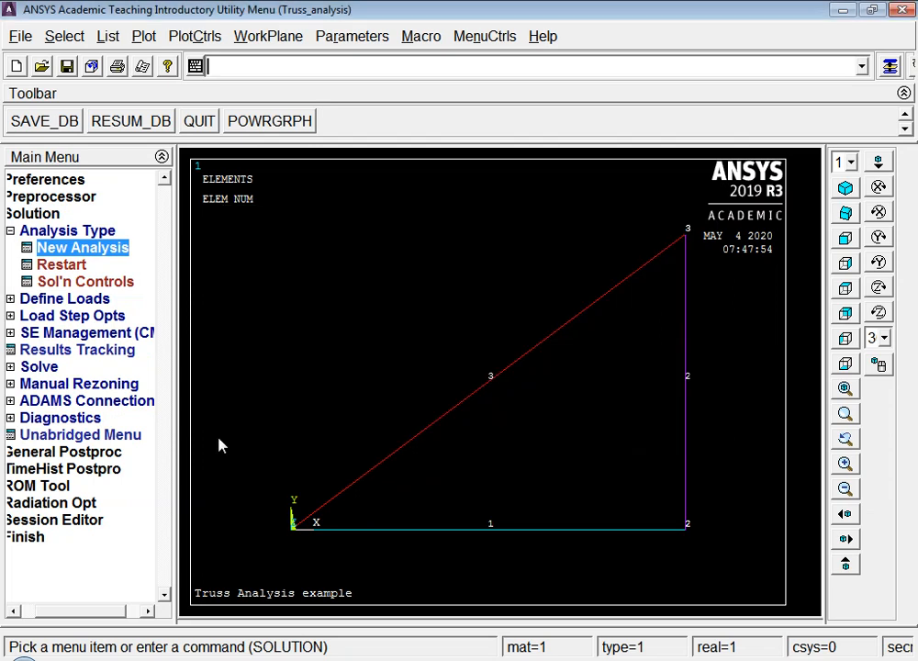
- Constrain all degrees of freedom at keypoint 1 with a constant displacement value of 0
left_click(69, 299)
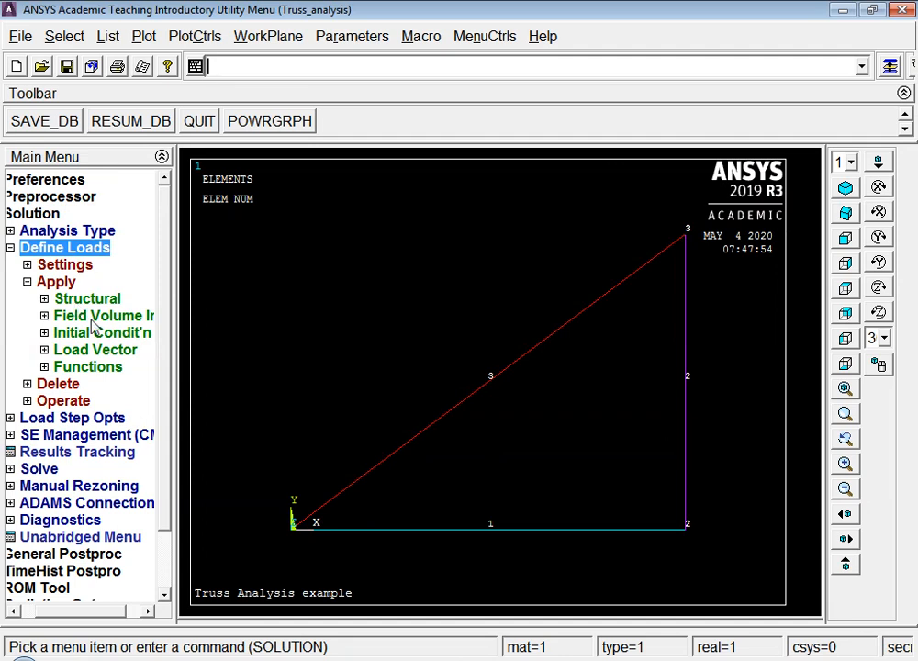
left_click(107, 299)
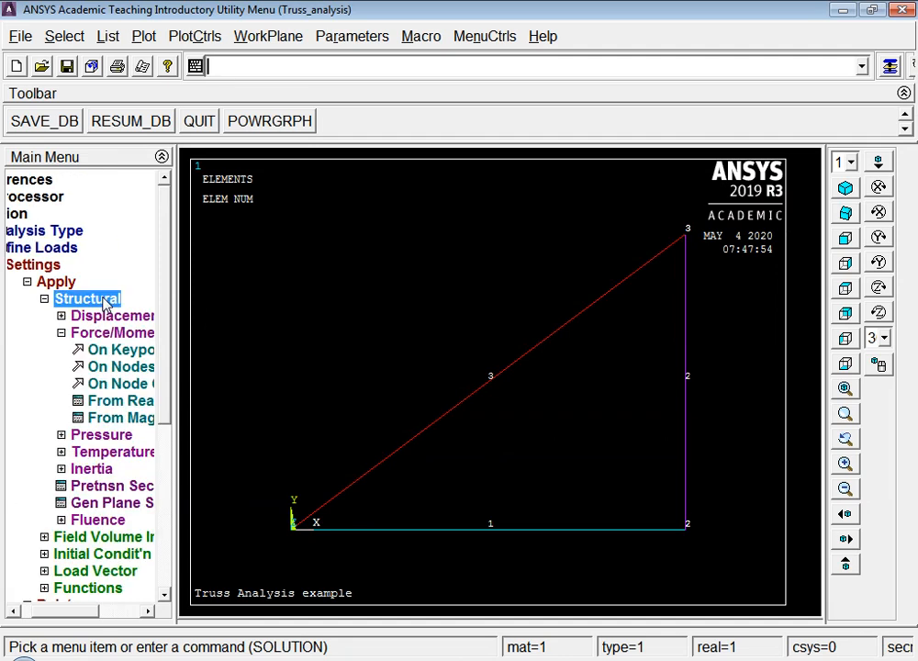
left_click(98, 317)
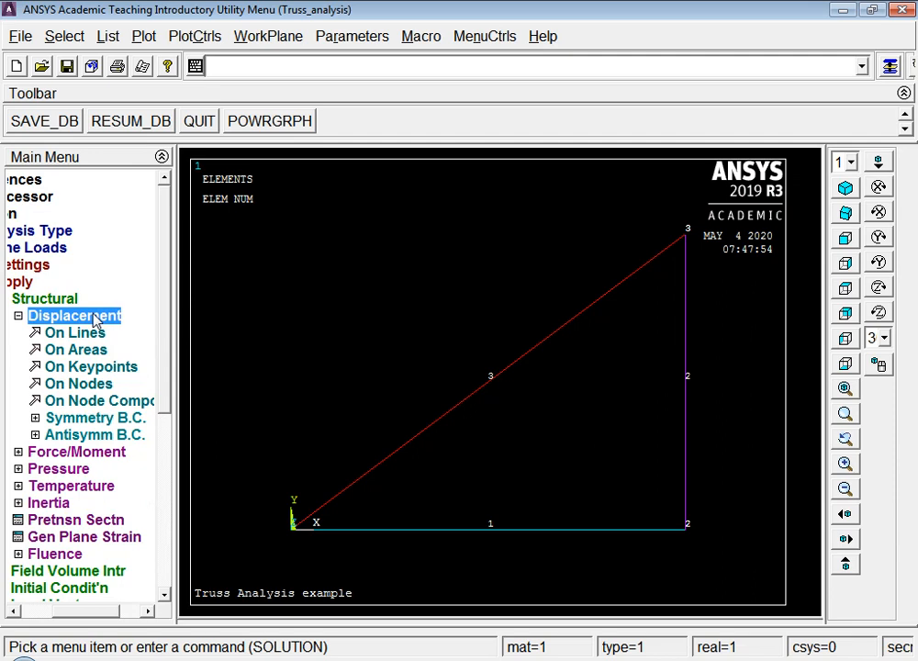
left_click(104, 366)
left_click(292, 527)
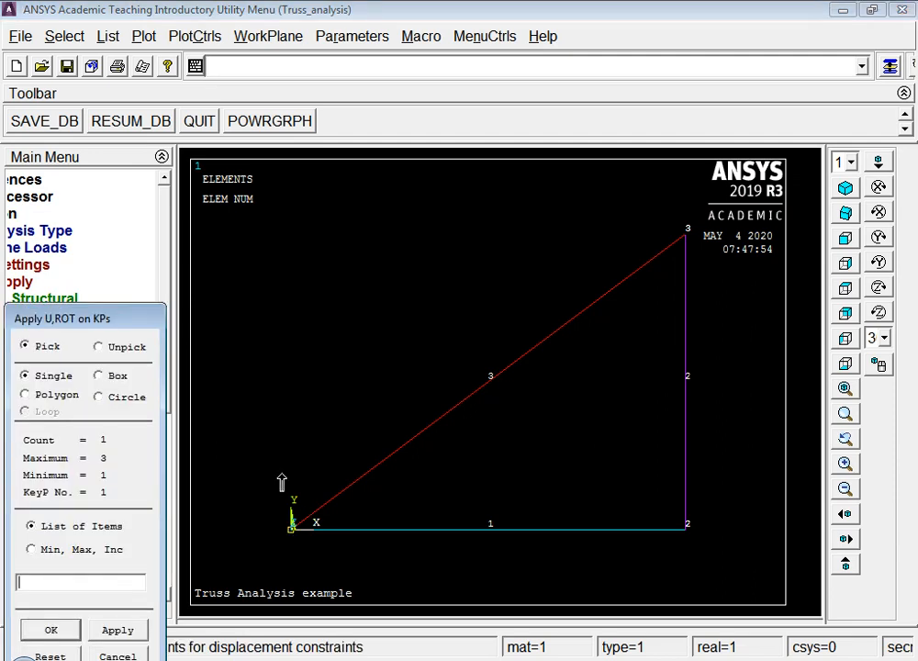
left_click(66, 630)
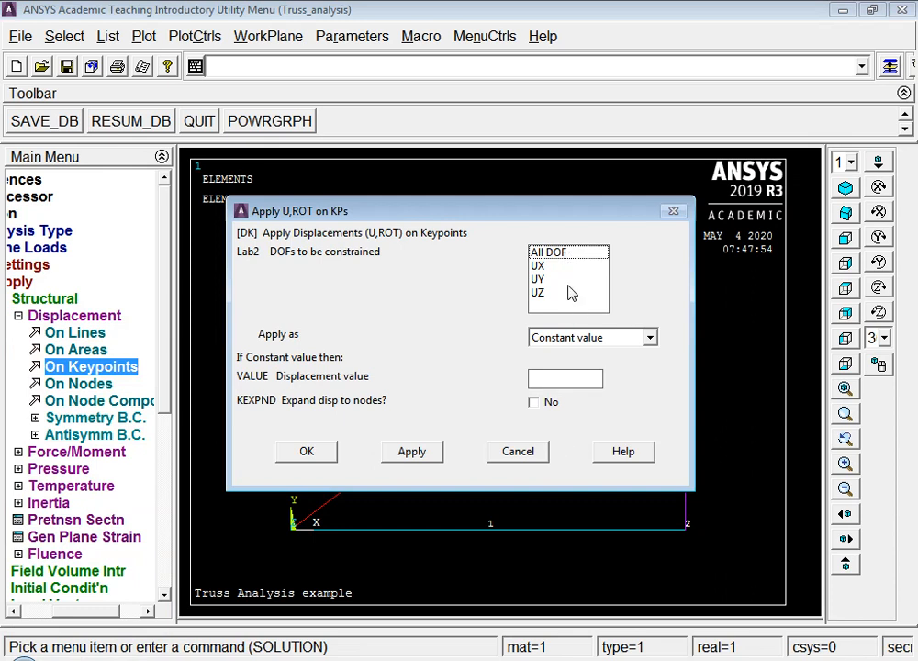
left_click(562, 254)
left_click(565, 380)
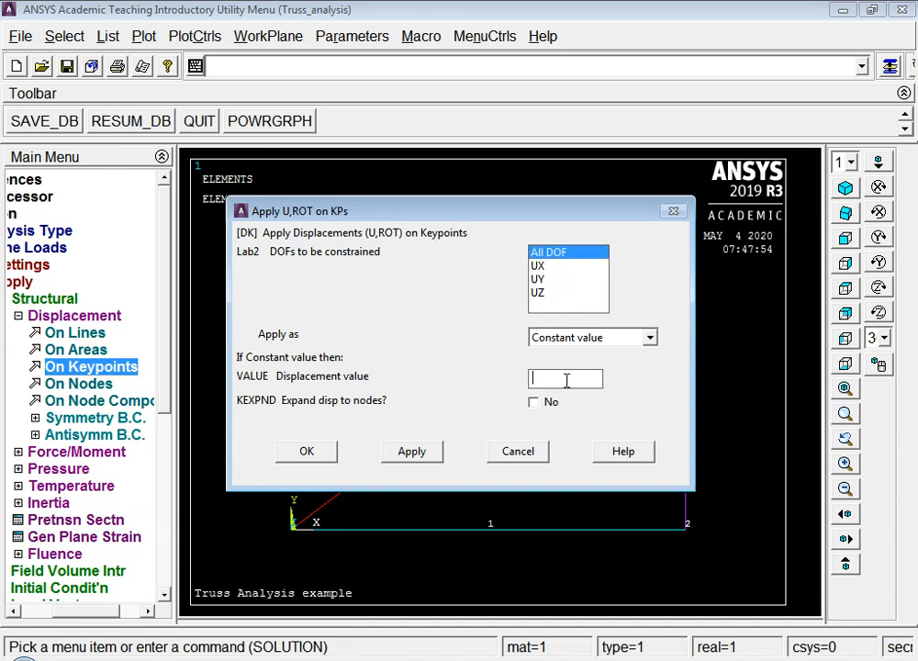
type("0")
left_click(413, 451)
- Constrain only UY at keypoint 2 with a constant displacement value of 0
left_click(686, 527)
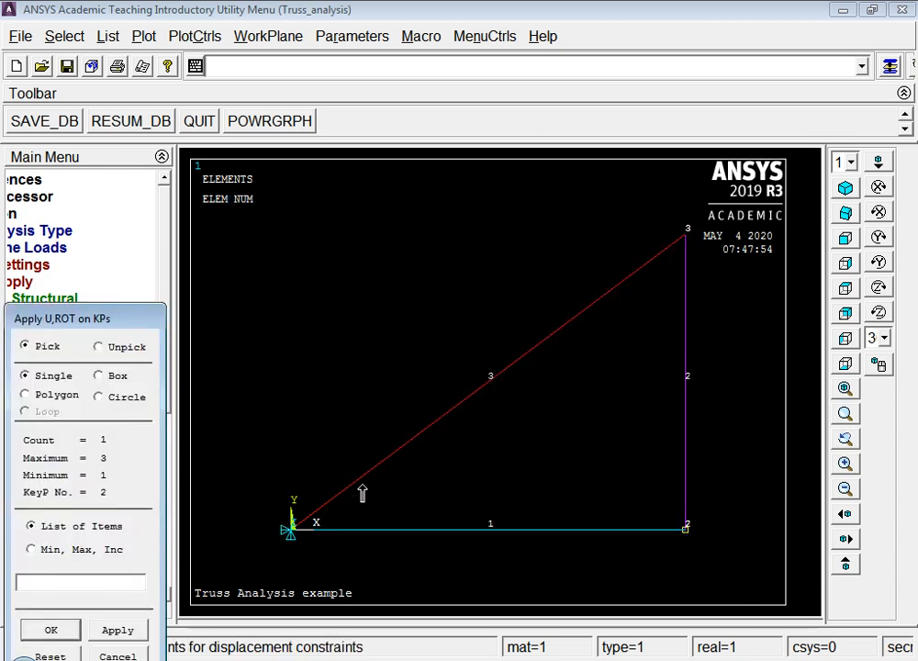
left_click(53, 630)
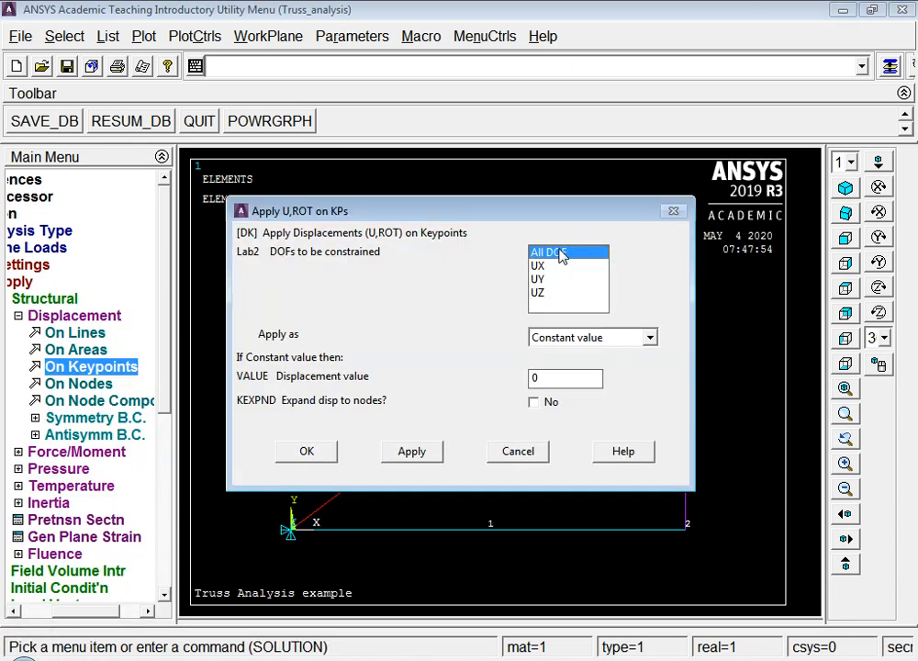
left_click(562, 254)
left_click(548, 279)
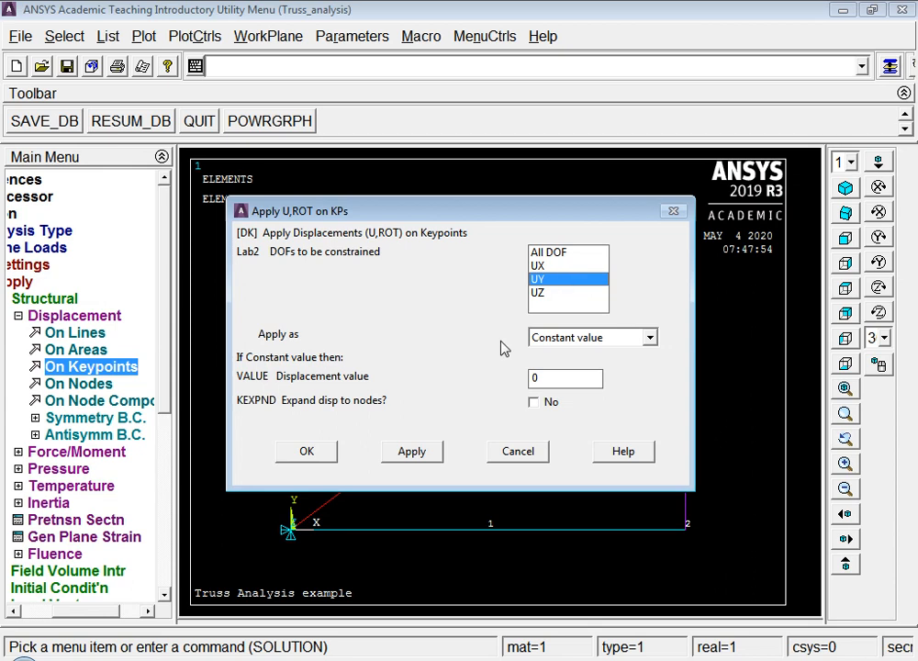
left_click(312, 457)
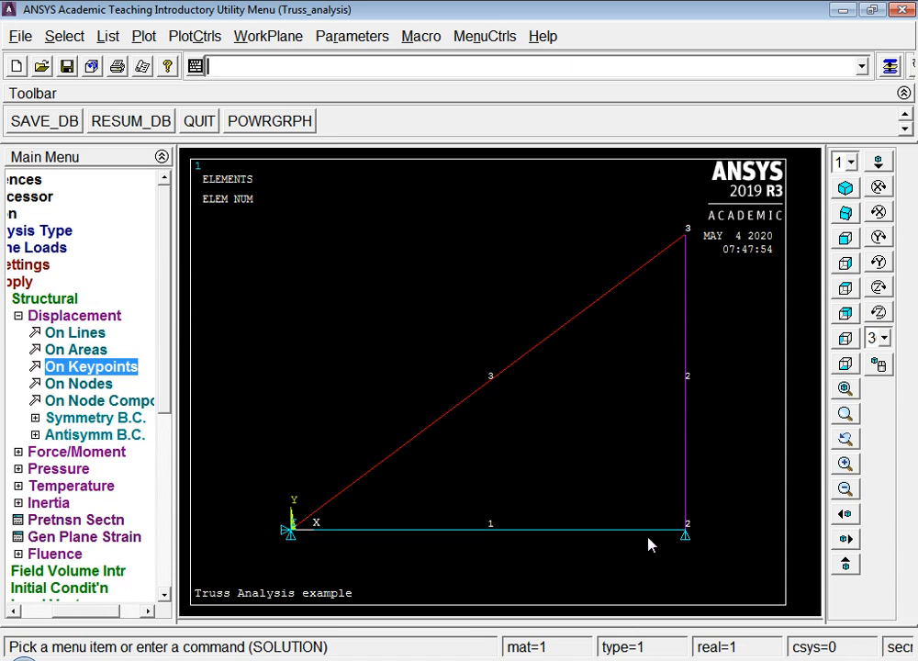
- Apply a constant FX force of 15e3 at keypoint 3, checking the load in the PDF's truss figure
left_click(91, 317)
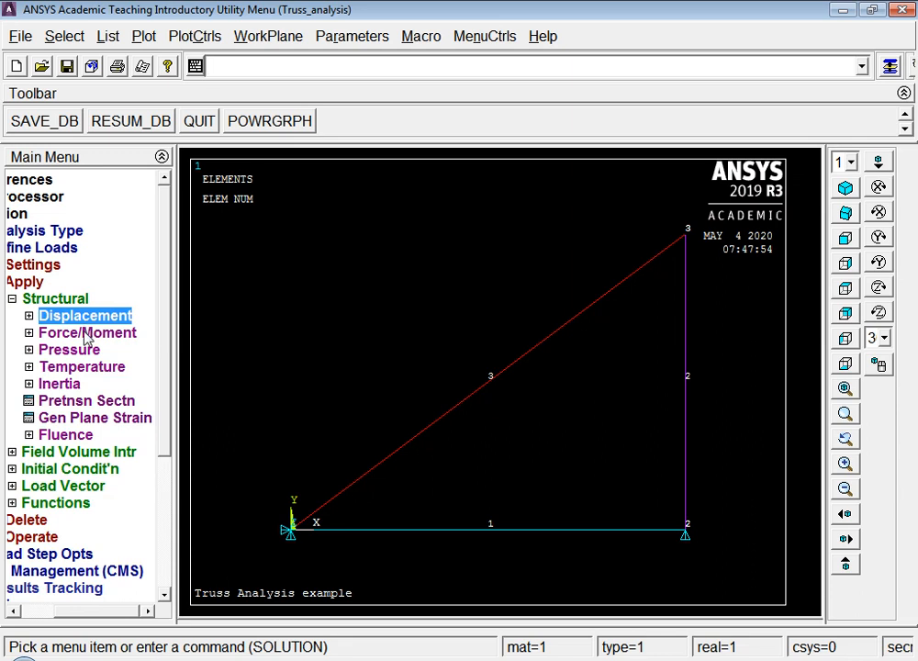
left_click(86, 333)
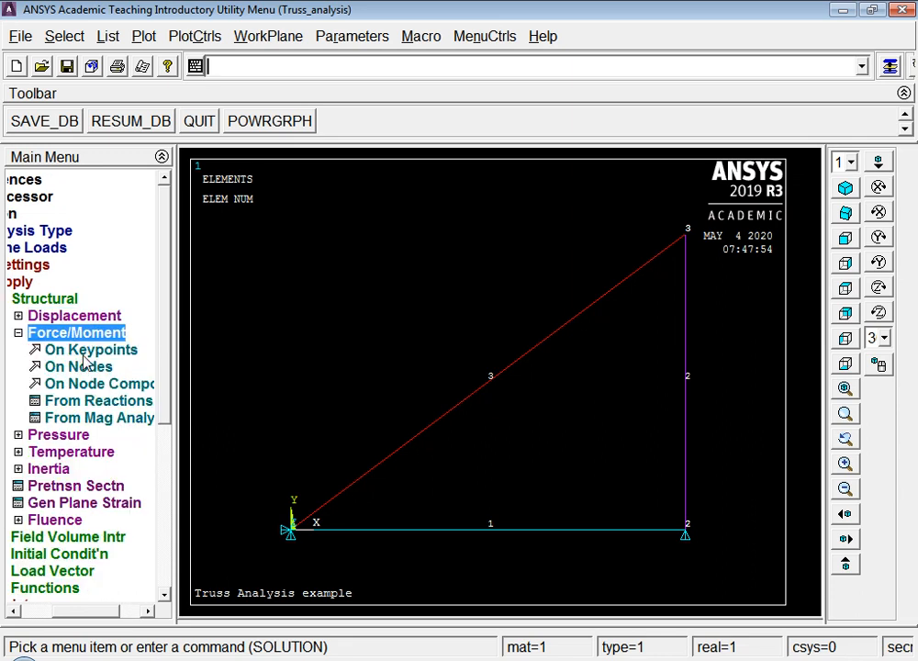
left_click(88, 350)
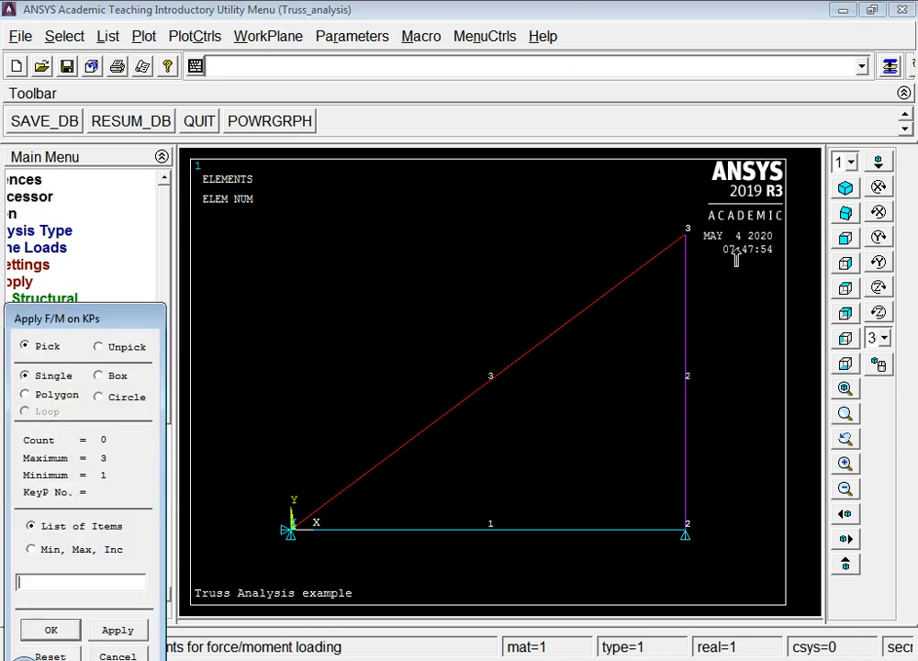
left_click(686, 236)
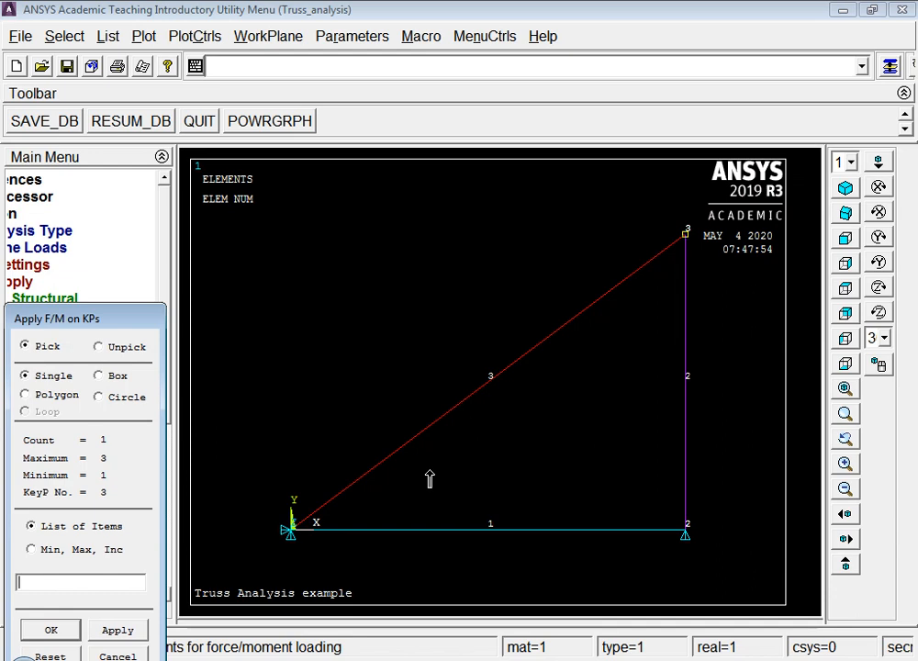
left_click(51, 630)
left_click(578, 363)
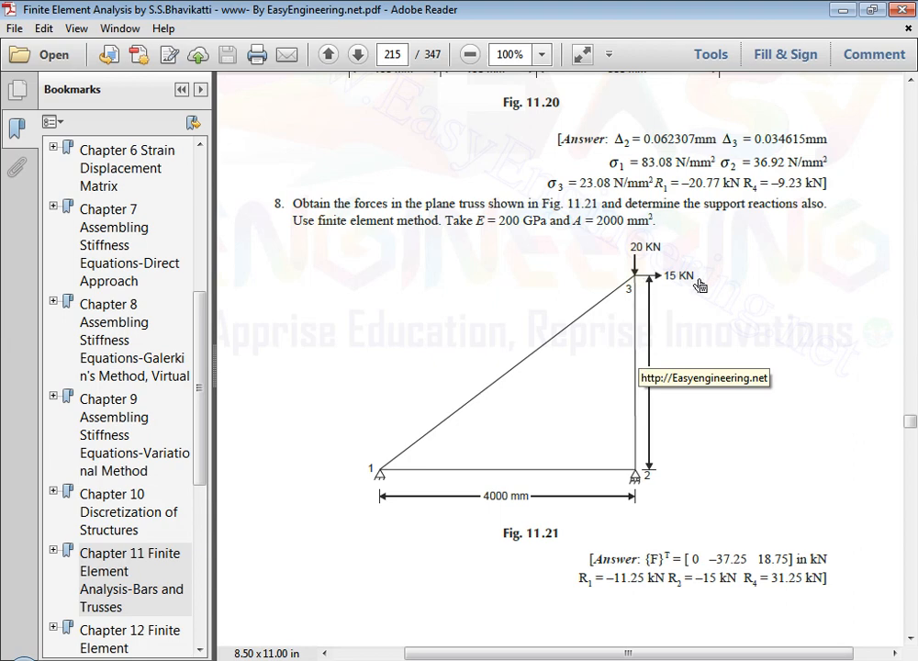
key("alt+Tab")
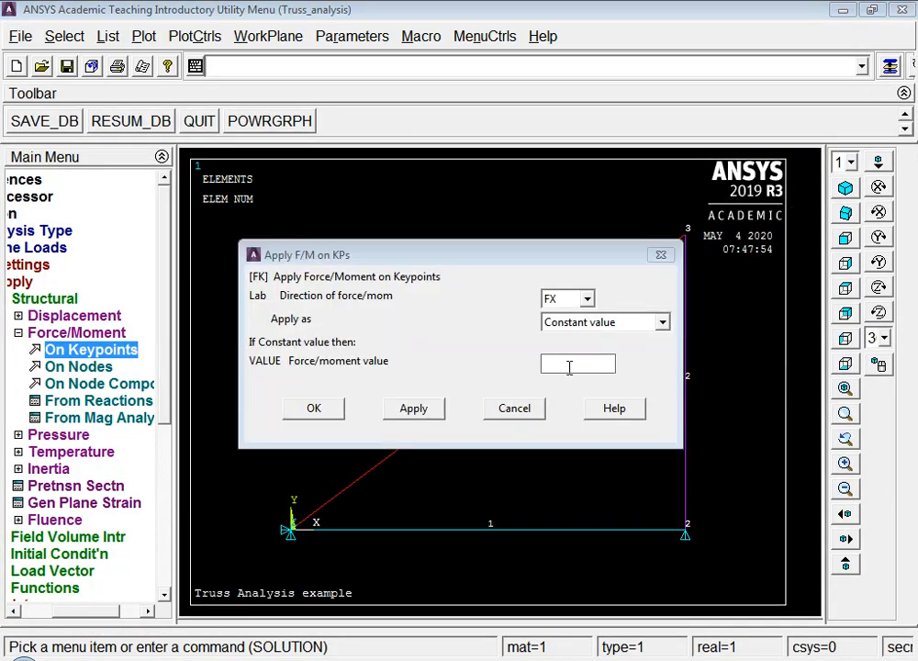
left_click(570, 366)
type("15e3")
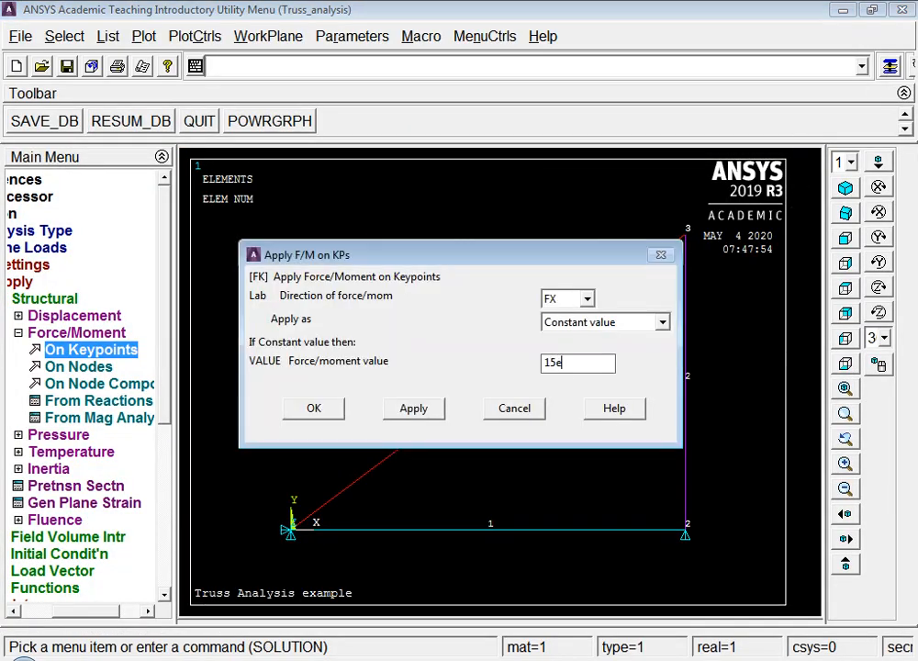
left_click(422, 415)
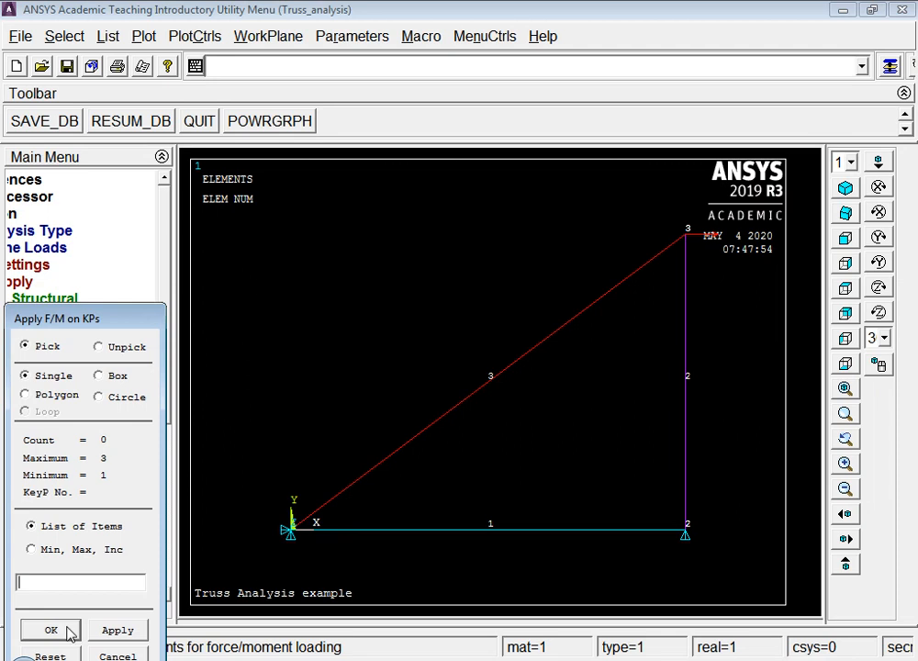
- Apply a constant FY force of -20000 at keypoint 3
left_click(689, 241)
left_click(32, 634)
left_click(587, 299)
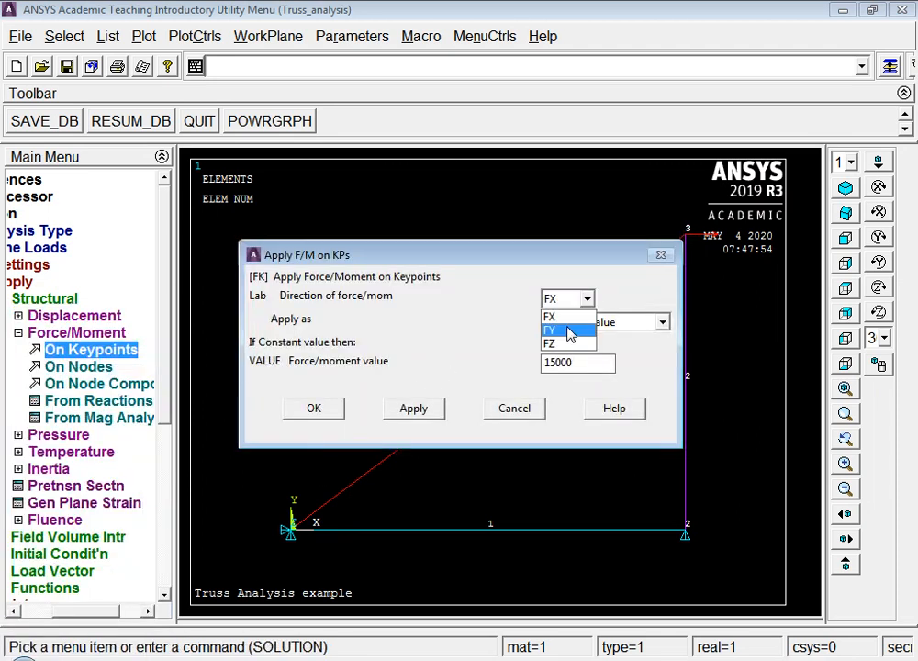
left_click(571, 328)
left_click_drag(557, 363, 492, 367)
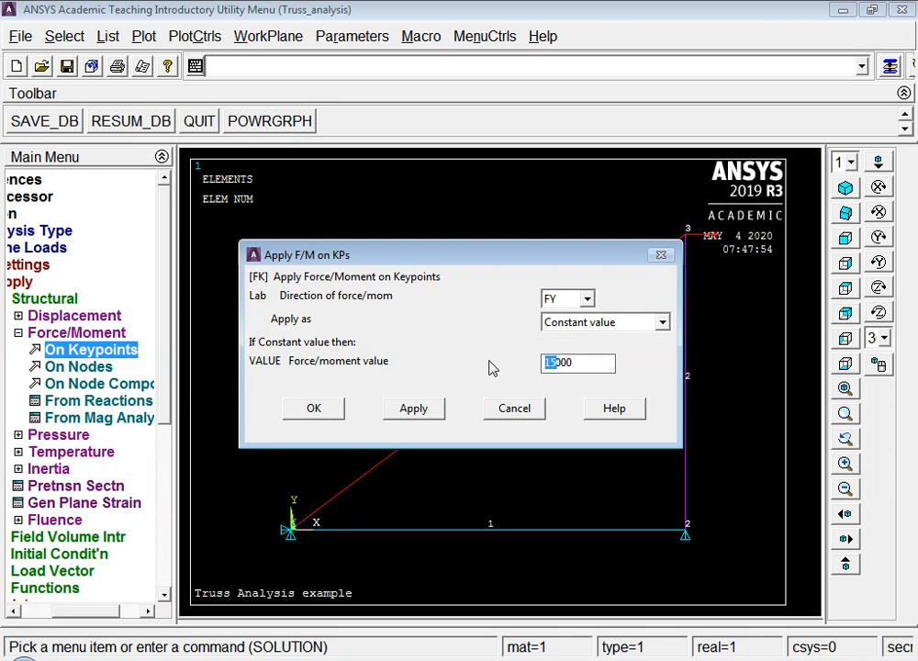
type("-20")
left_click(313, 411)
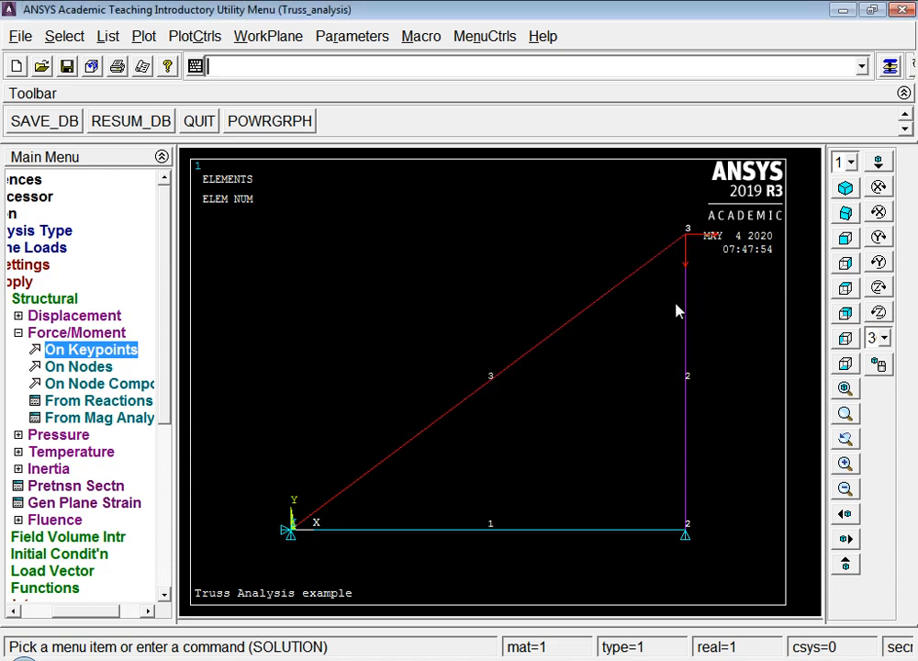
- Solve the current load step and close the solution note and status listing
left_click(46, 332)
left_click_drag(86, 611, 65, 610)
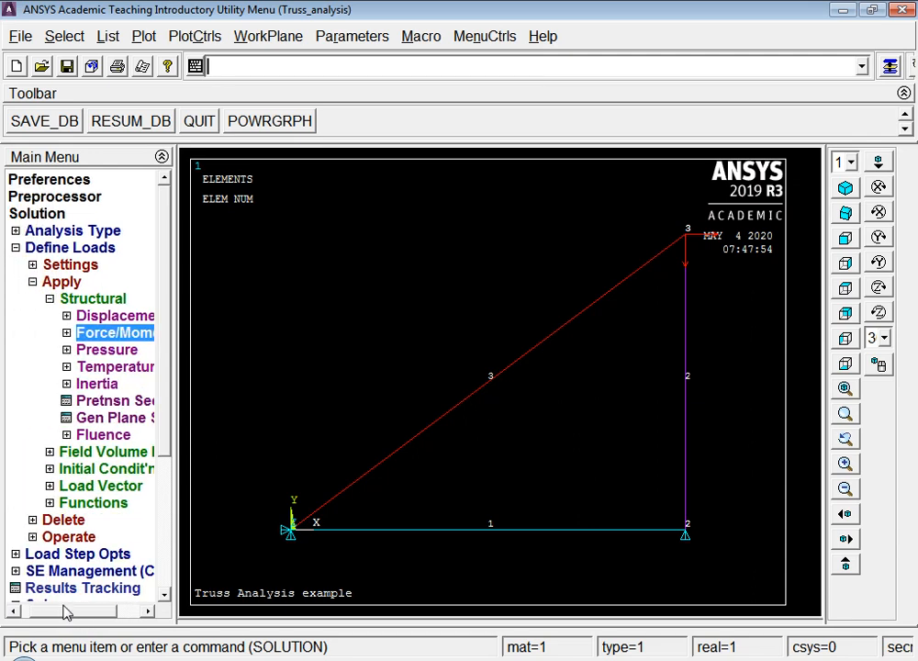
left_click(57, 280)
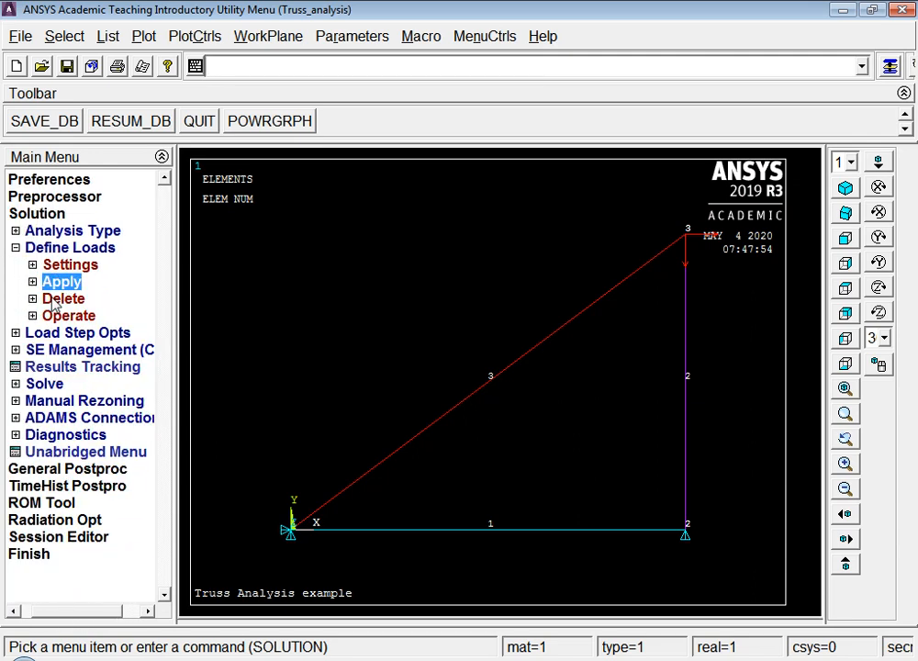
left_click(50, 384)
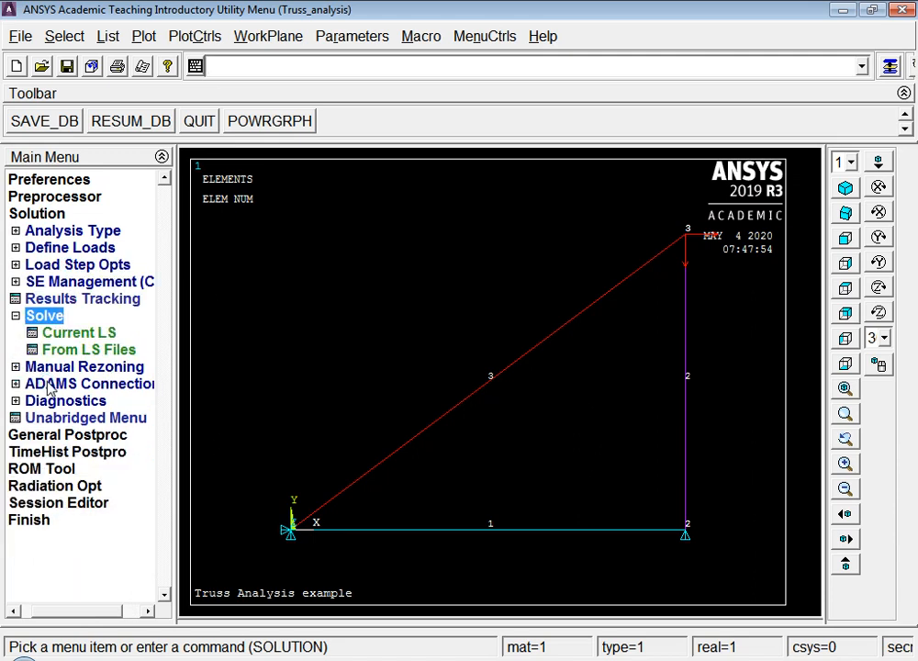
left_click(78, 332)
left_click(443, 427)
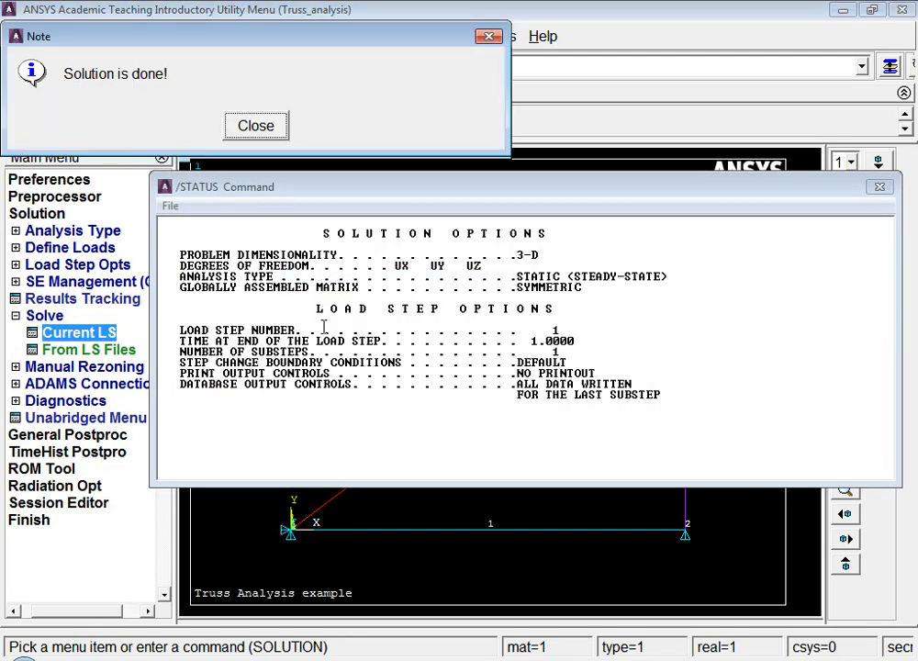
left_click(255, 127)
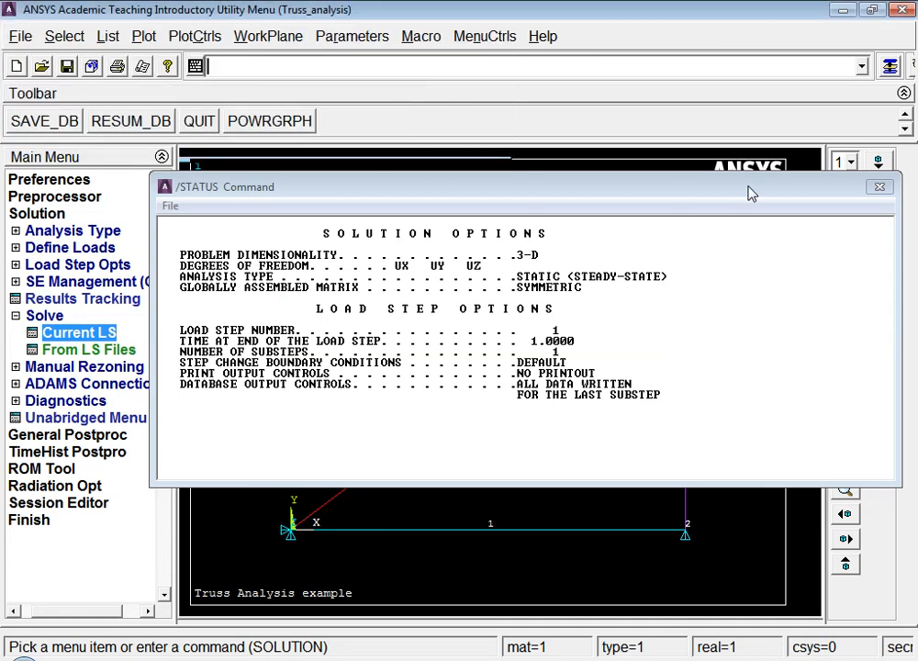
left_click(879, 187)
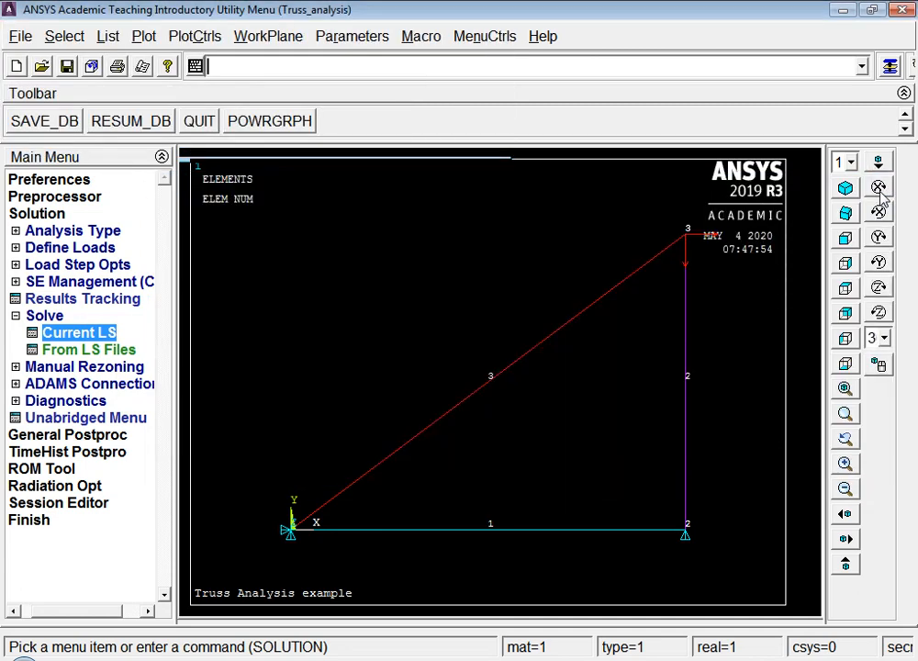
- Plot the truss's deformed shape together with the undeformed shape in the general postprocessor
left_click(51, 441)
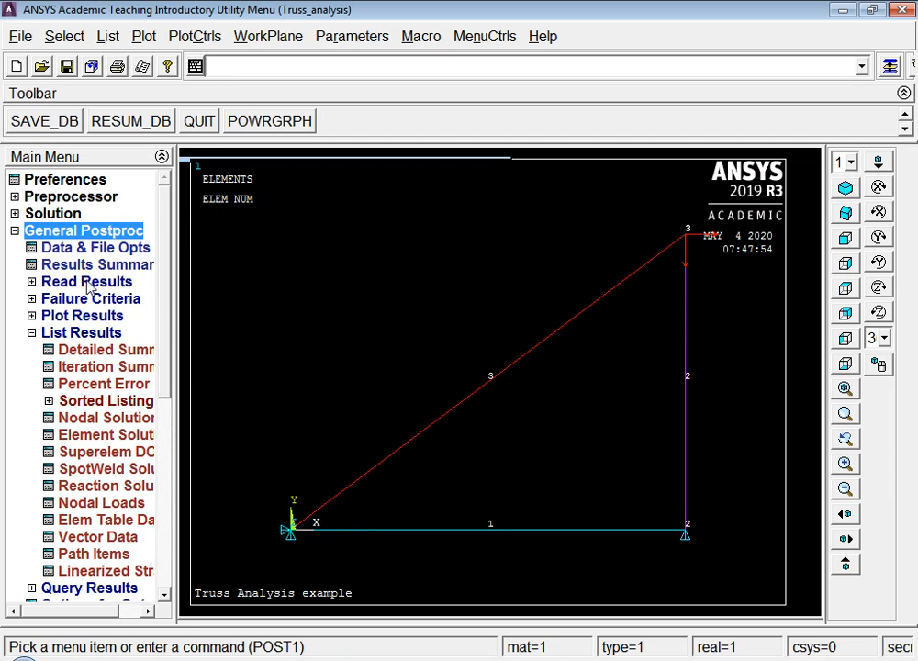
left_click(81, 316)
left_click(83, 336)
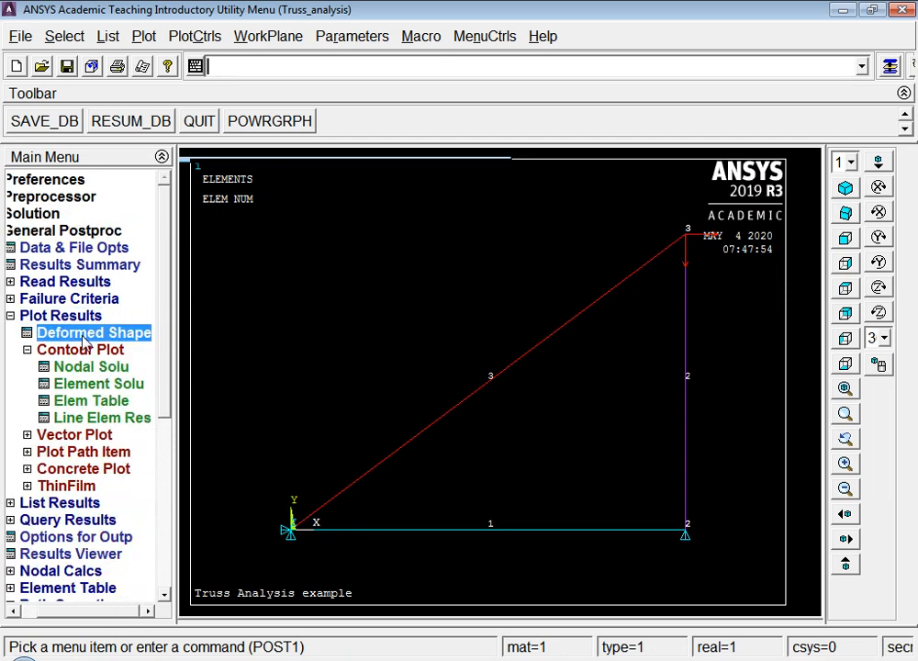
left_click(556, 335)
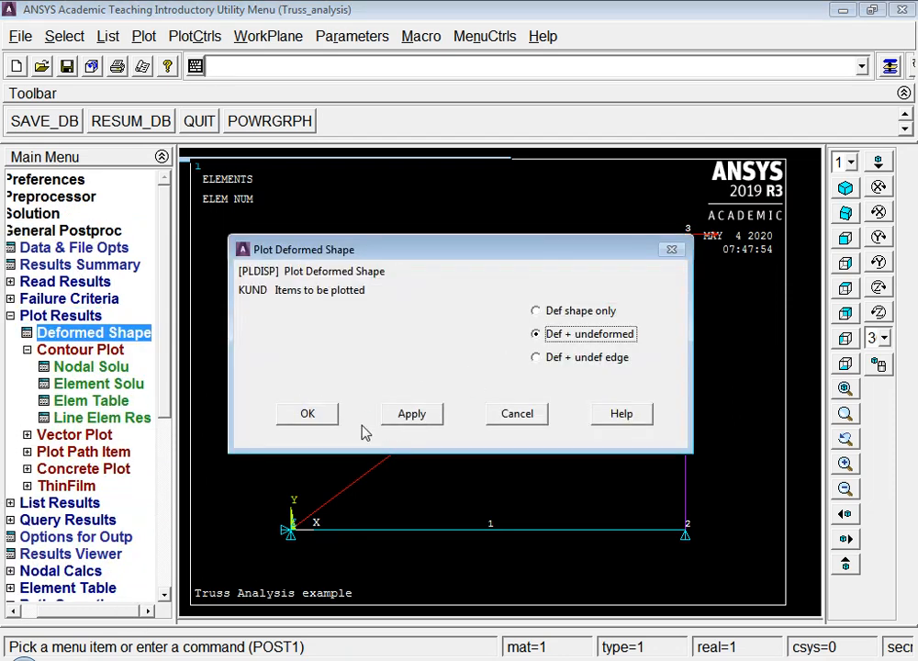
left_click(296, 415)
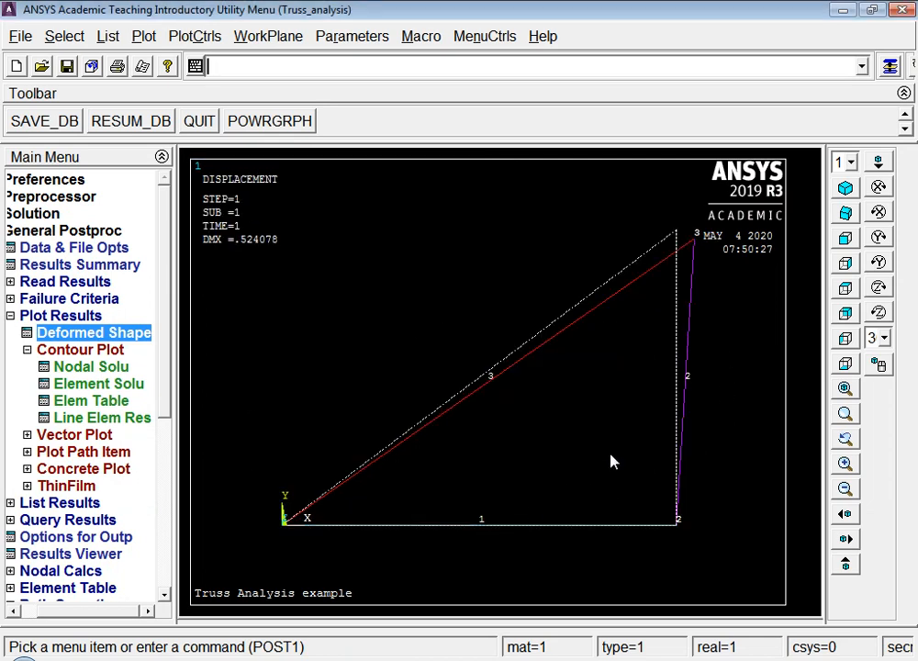
- Turn on the display of element shapes based on real constants and replot the deformed truss
left_click(186, 39)
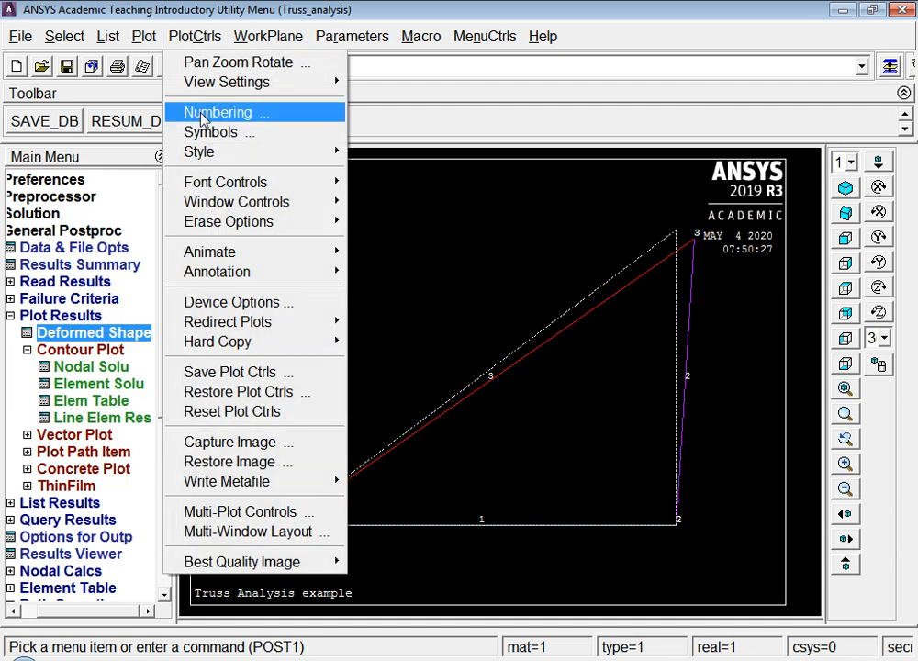
mouse_move(202, 150)
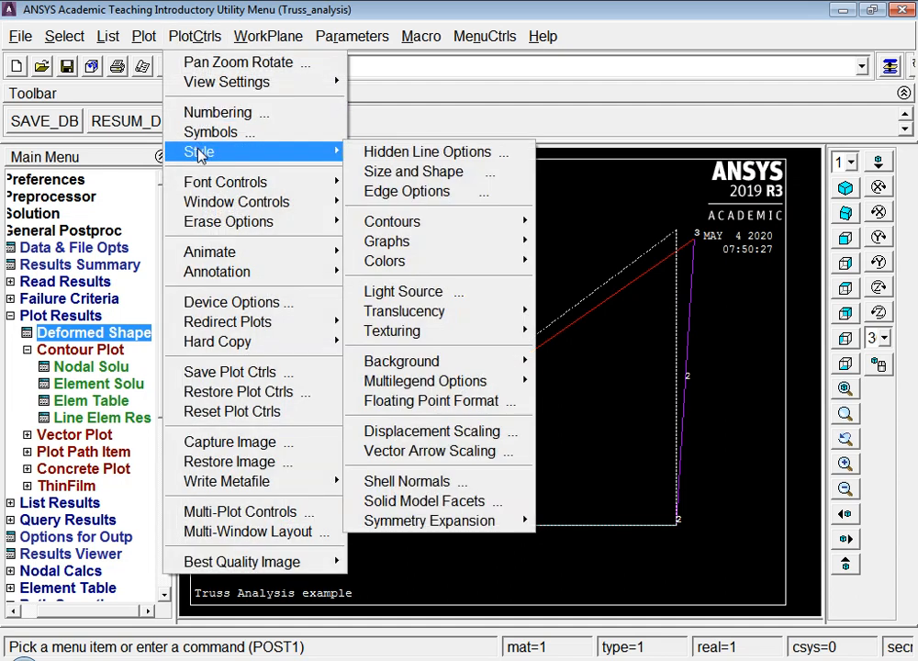
left_click(407, 173)
left_click(535, 182)
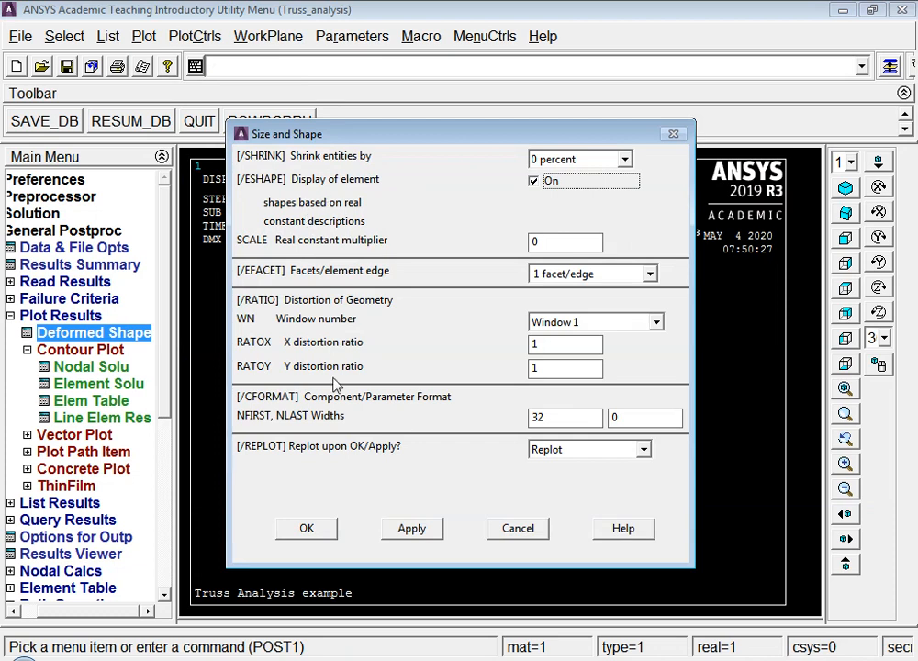
left_click(307, 531)
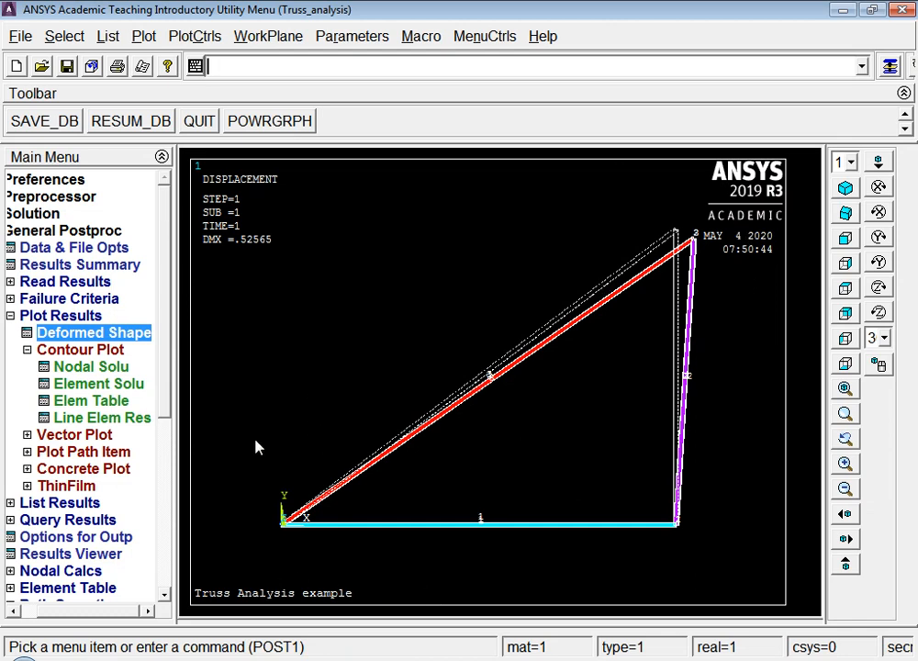
- Plot the nodal solution contour of the displacement vector sum on the deformed shape only
left_click(101, 368)
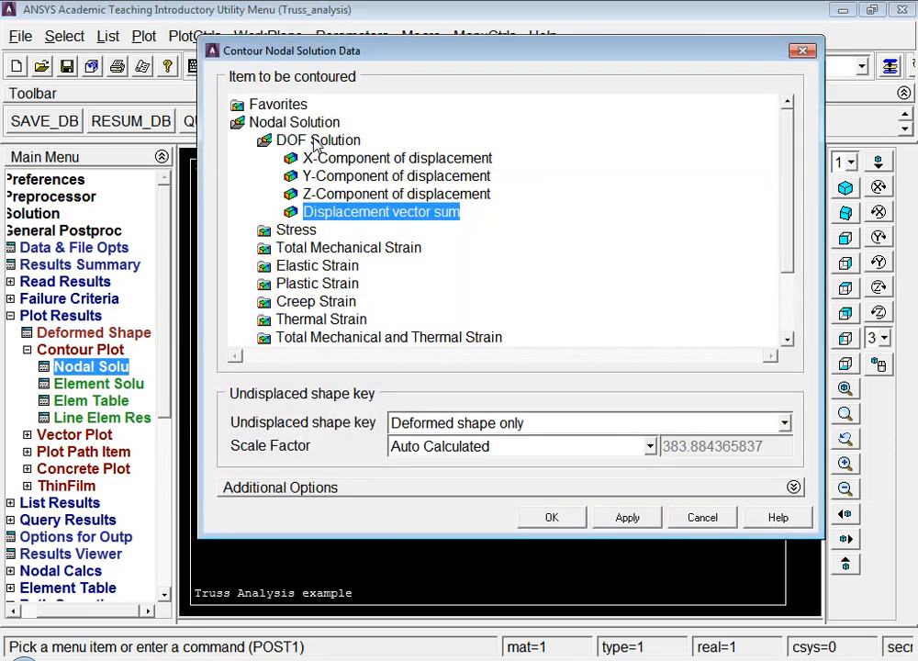
left_click(550, 519)
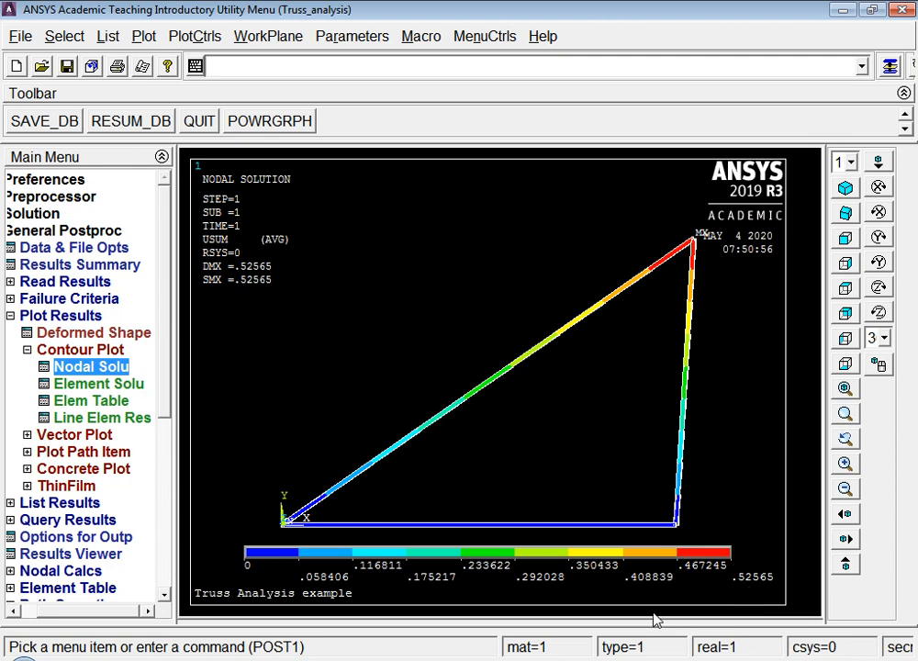
- List the reaction solution for all items and switch to the Finite Element Analysis textbook in Adobe Reader to compare the support reactions
left_click(59, 502)
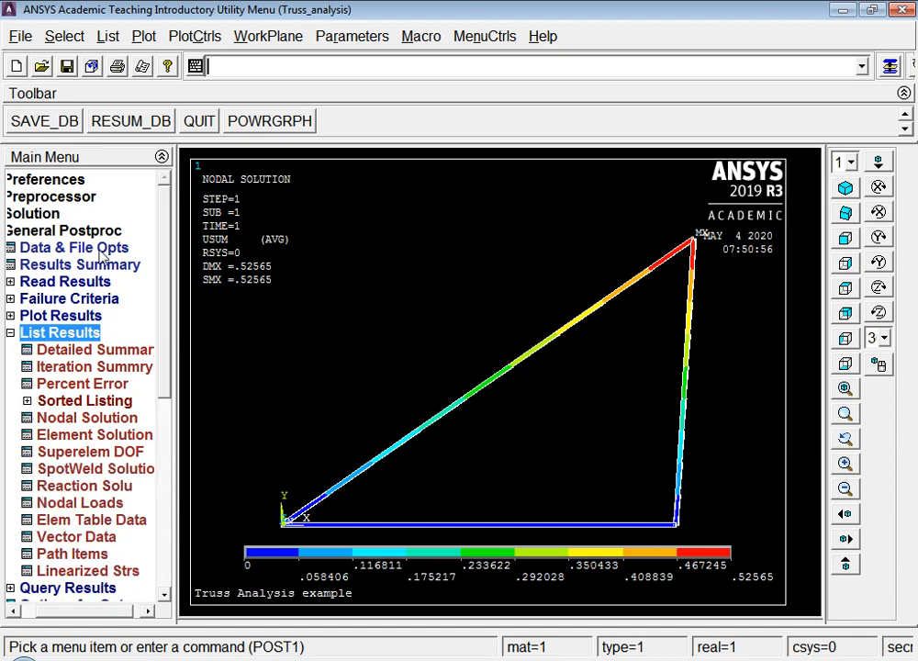
left_click(77, 489)
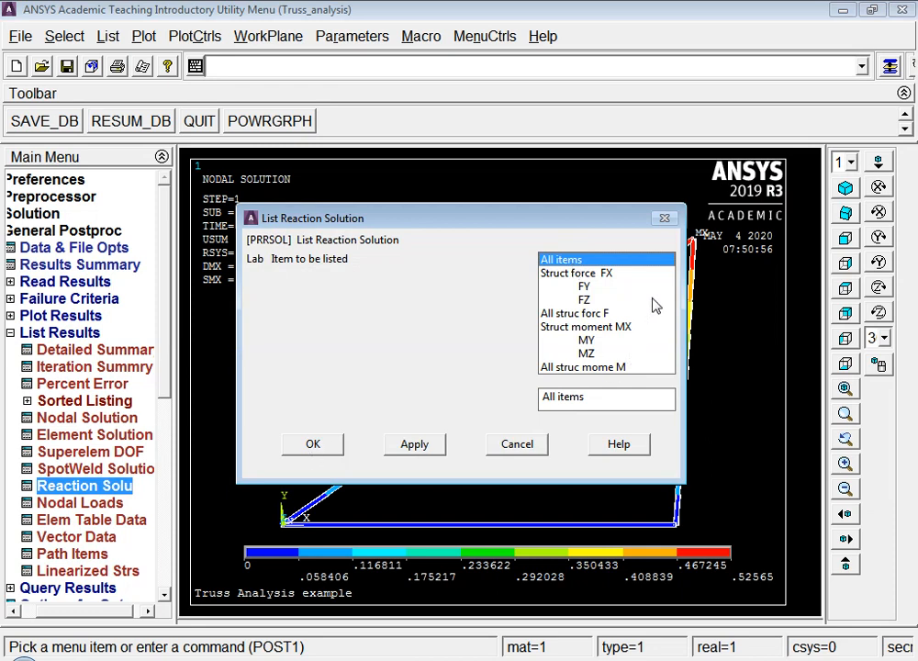
left_click(318, 447)
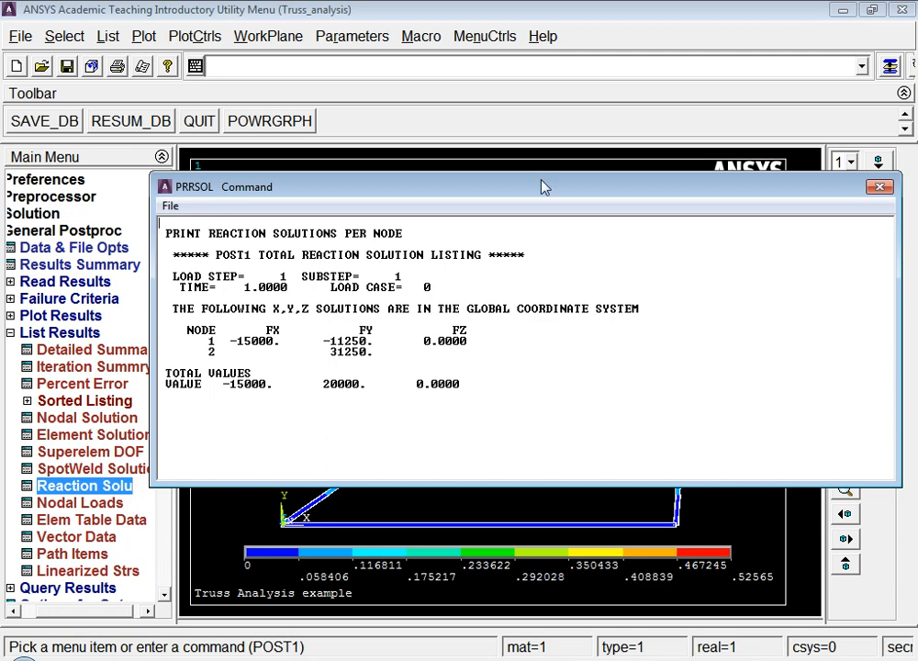
left_click_drag(542, 187, 511, 141)
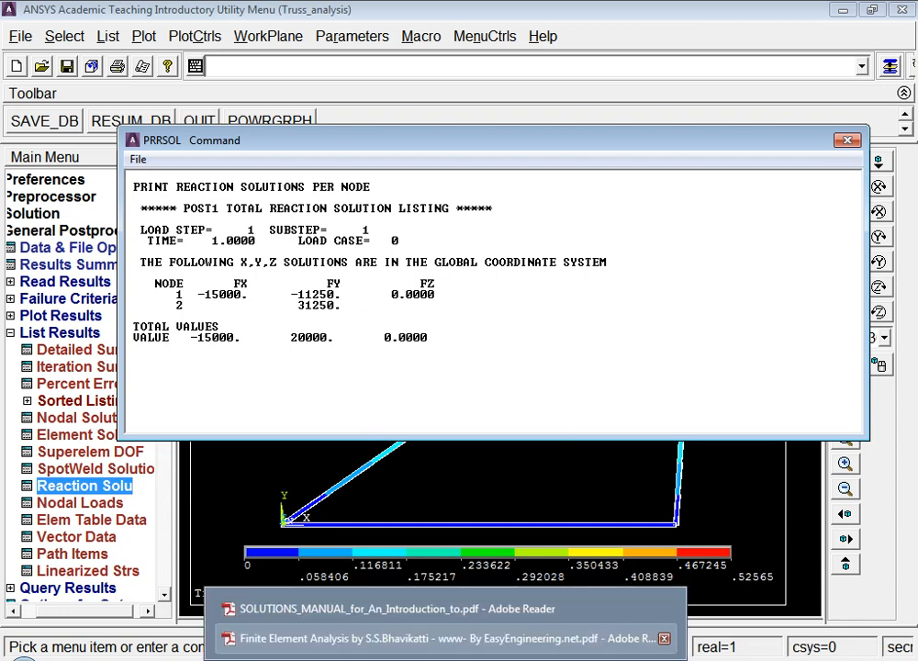
left_click(385, 639)
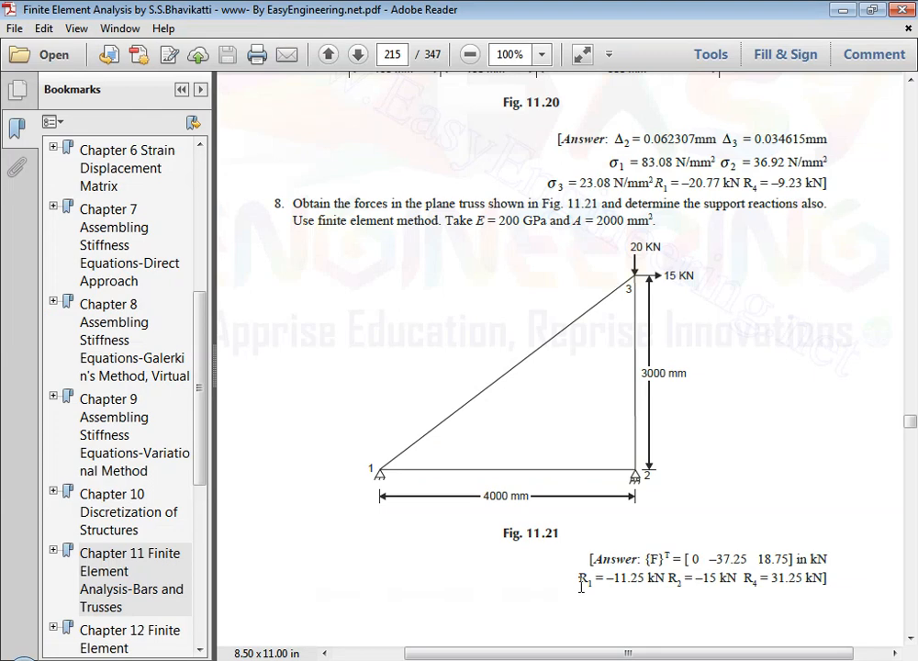